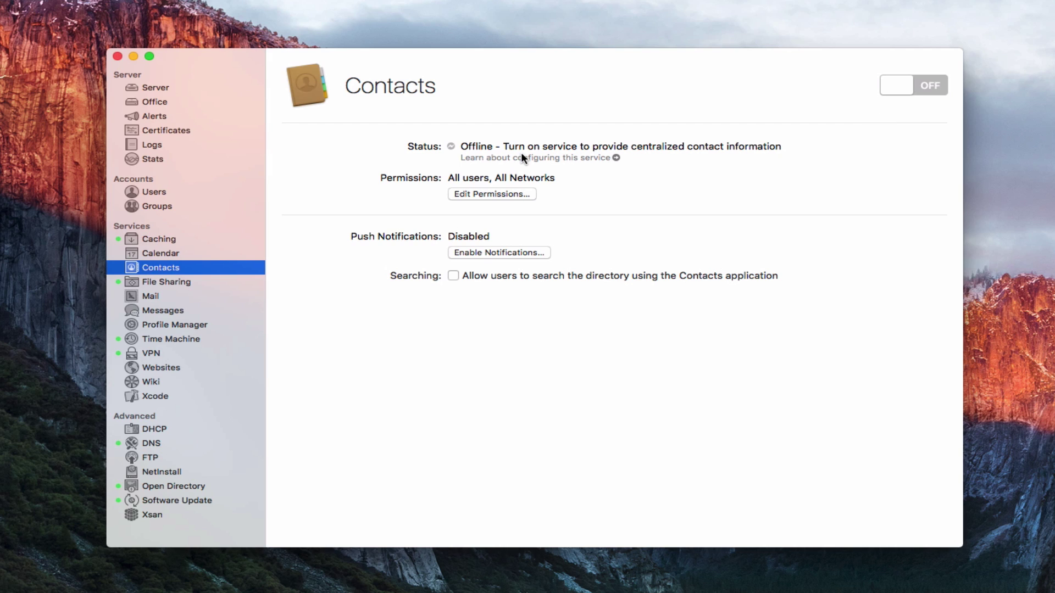
# Step: Review the user and network access options in the Contacts service permissions, then cancel without changing them
pyautogui.click(482, 199)
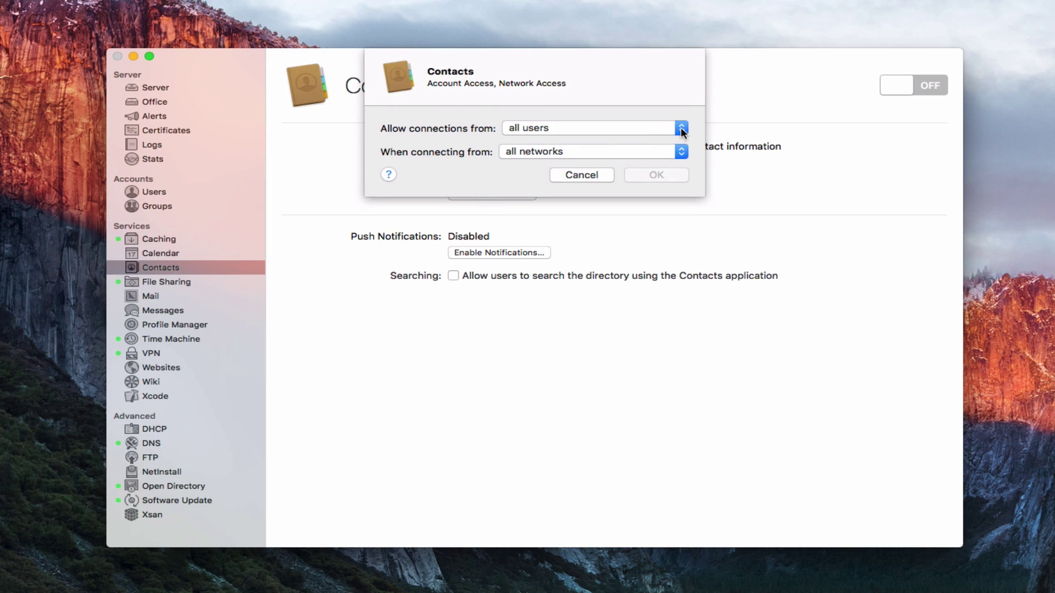
pyautogui.click(681, 130)
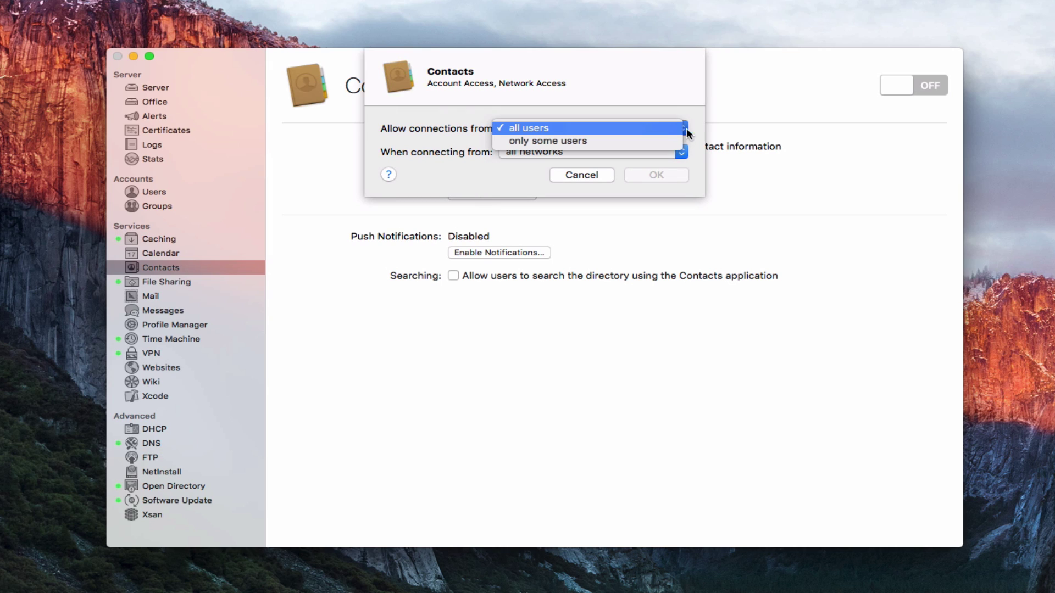
pyautogui.click(700, 122)
pyautogui.click(682, 154)
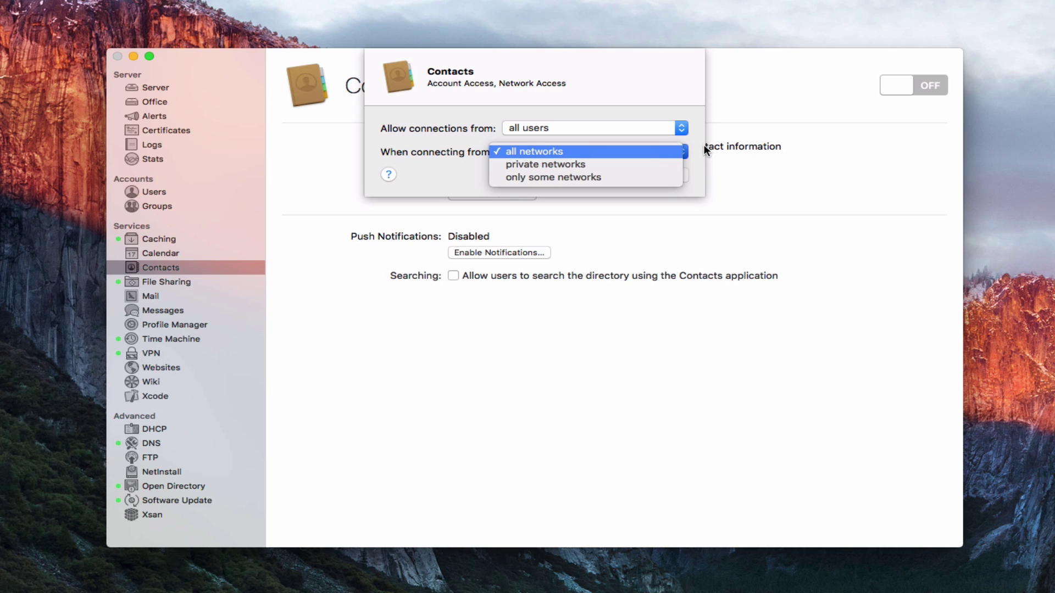
pyautogui.click(706, 149)
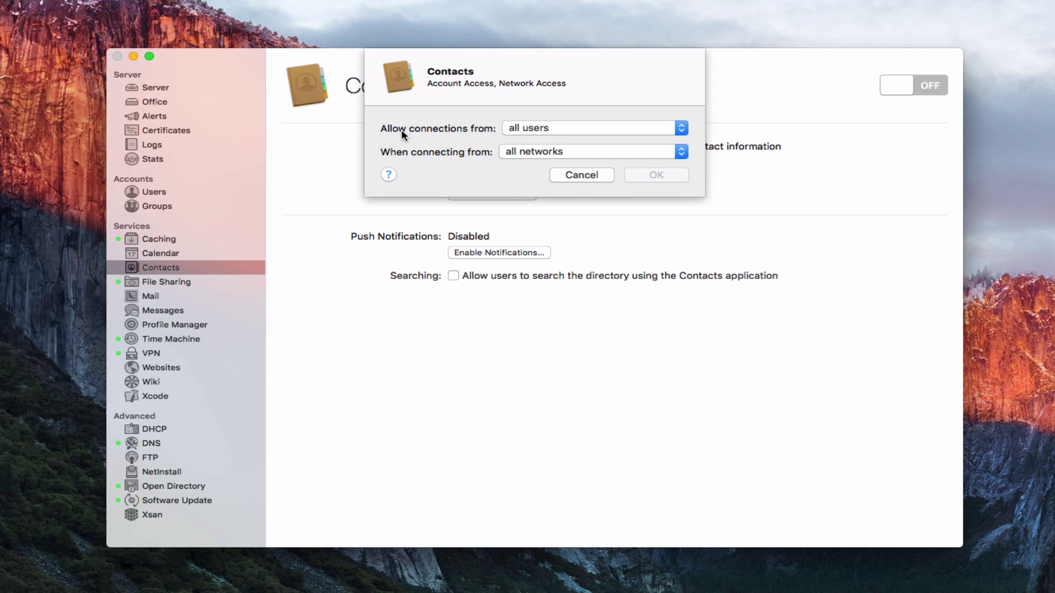
pyautogui.click(582, 175)
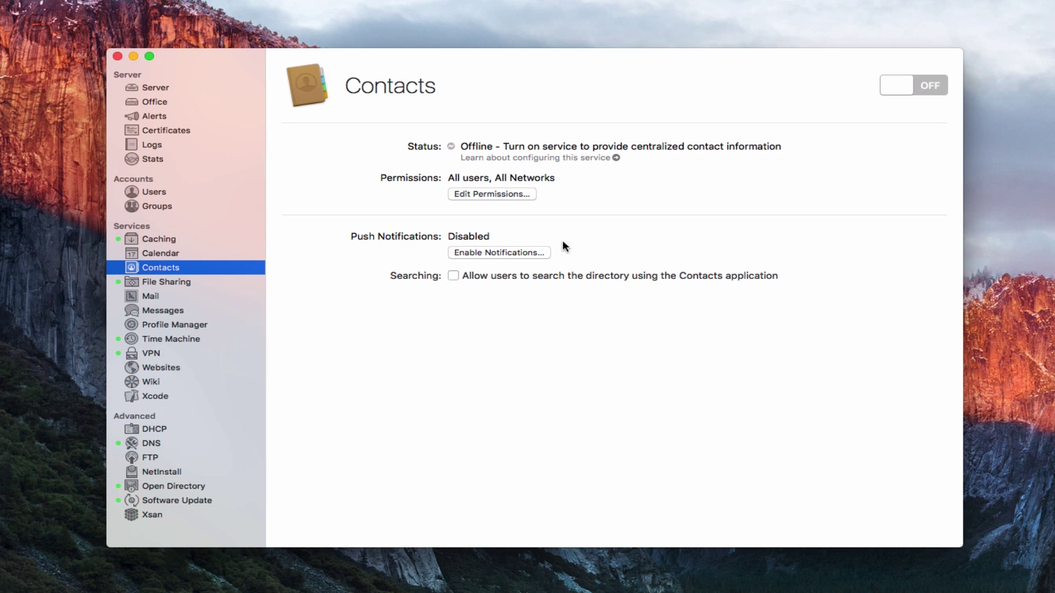
# Step: Enable push notifications for the Contacts service
pyautogui.click(485, 252)
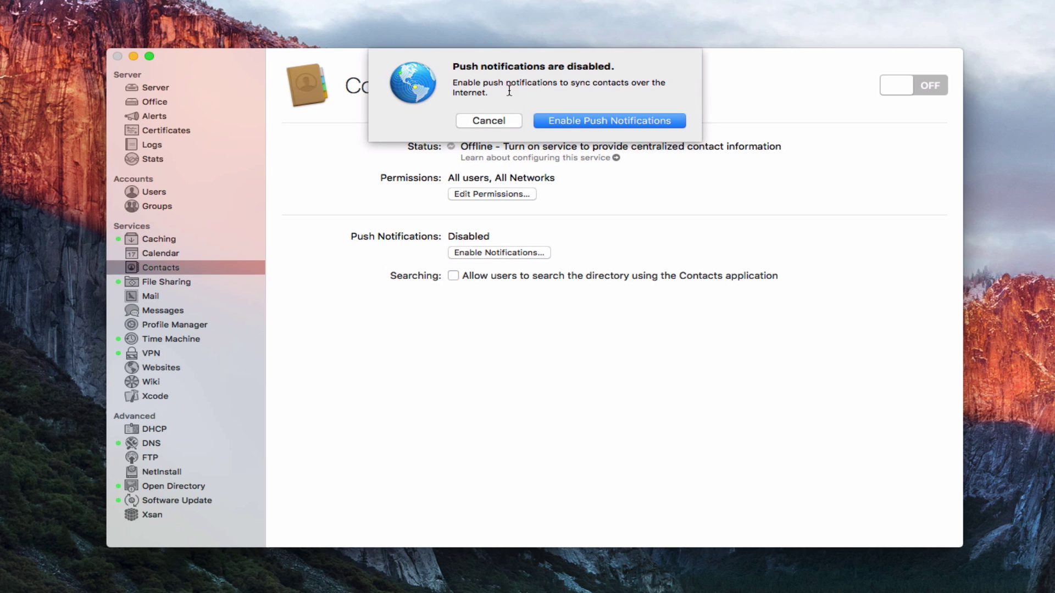
pyautogui.click(595, 120)
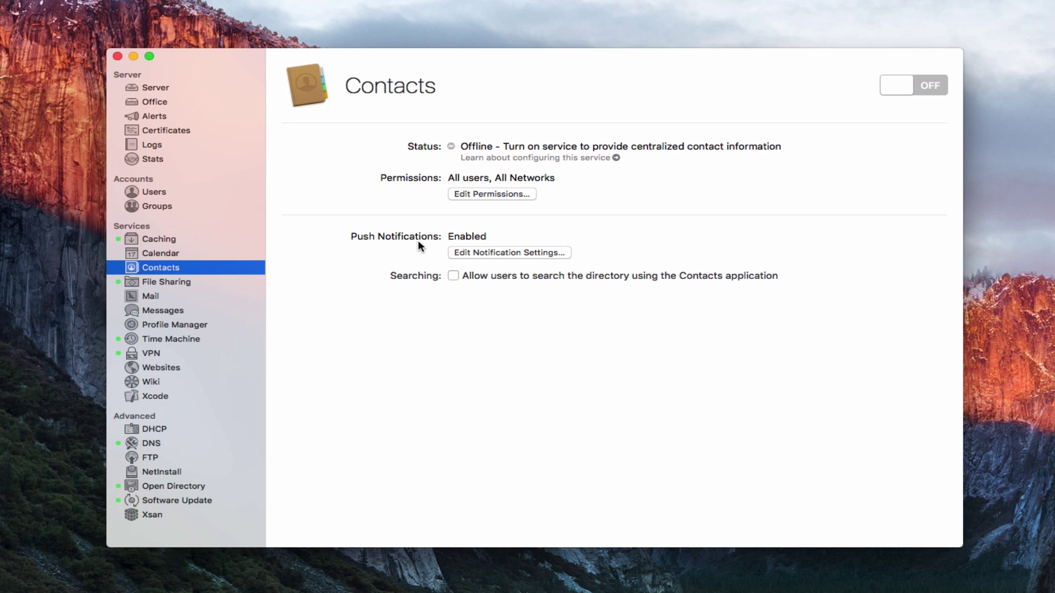
# Step: Renew the Apple Push Notifications certificate from the notification settings, entering the Apple ID and its password
pyautogui.click(519, 252)
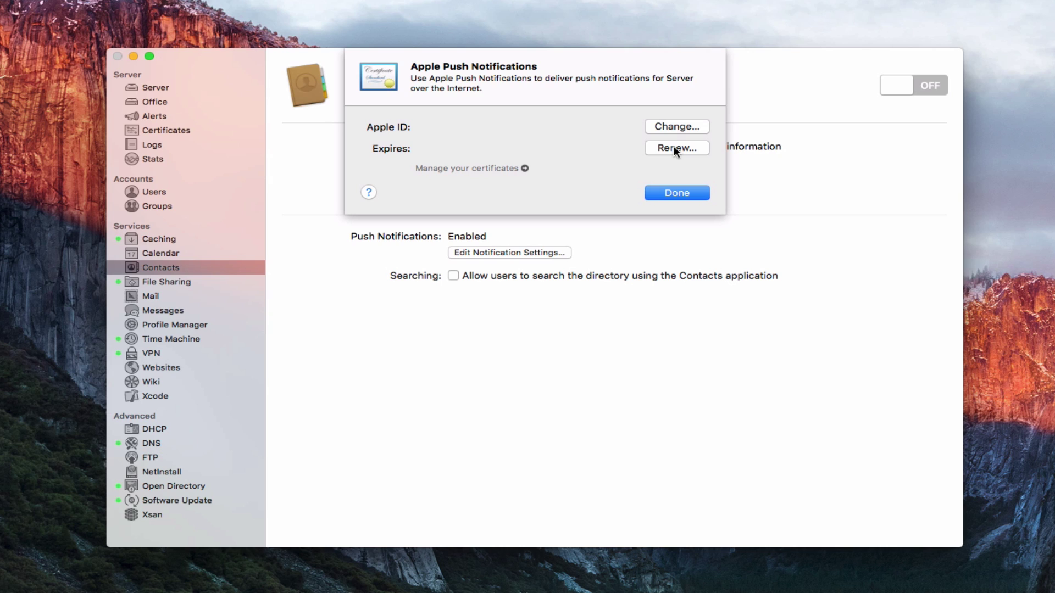
pyautogui.click(667, 128)
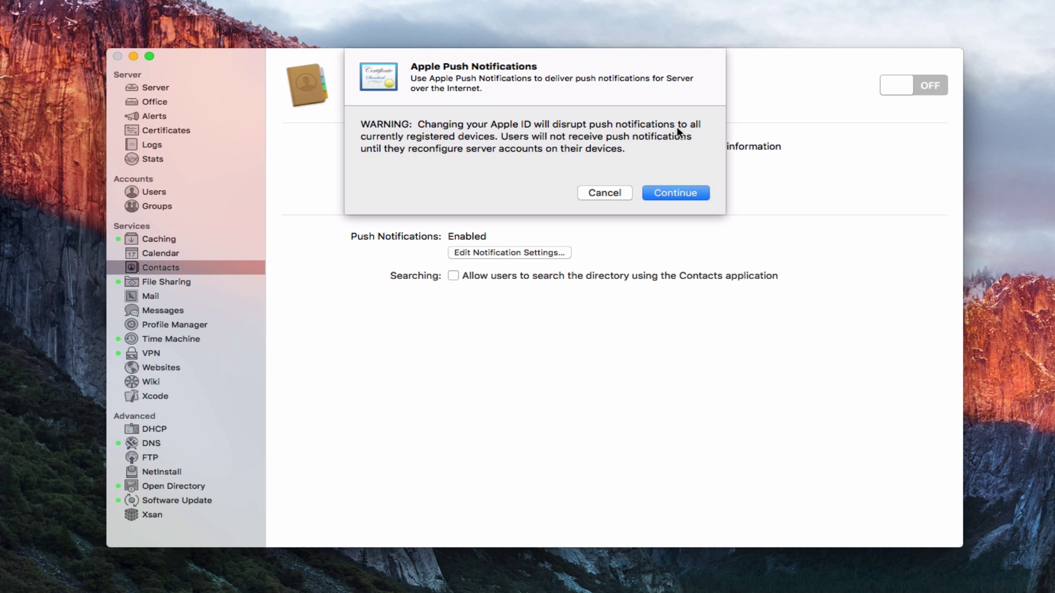
pyautogui.click(603, 193)
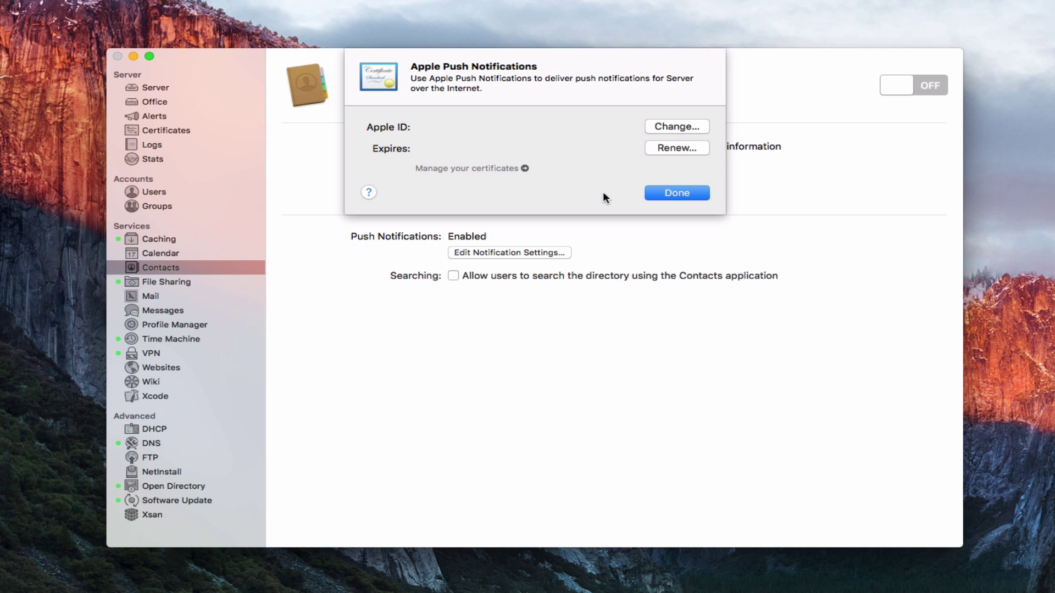
pyautogui.click(667, 147)
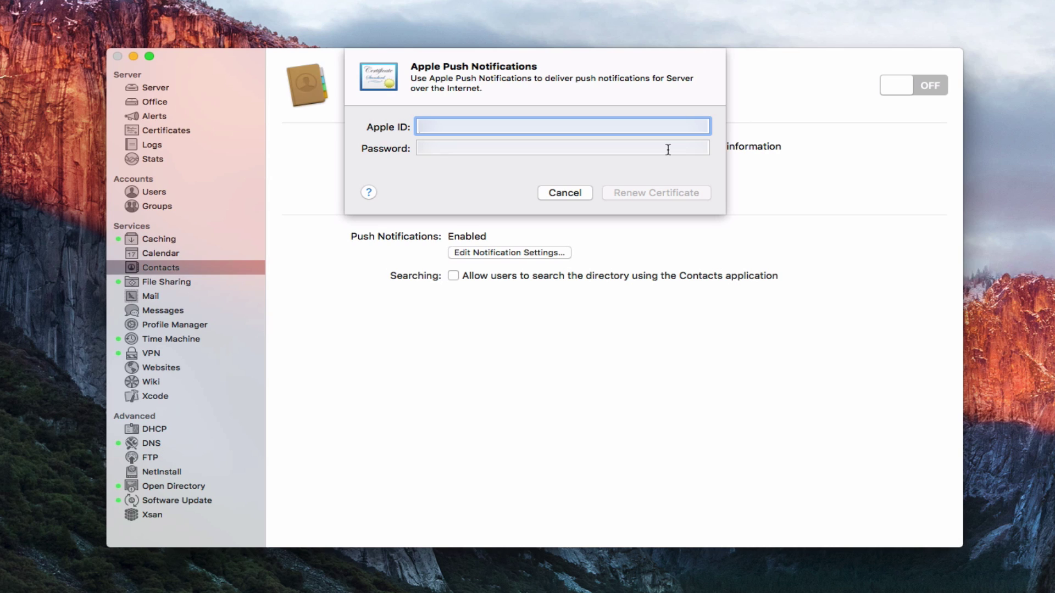
pyautogui.press('Tab')
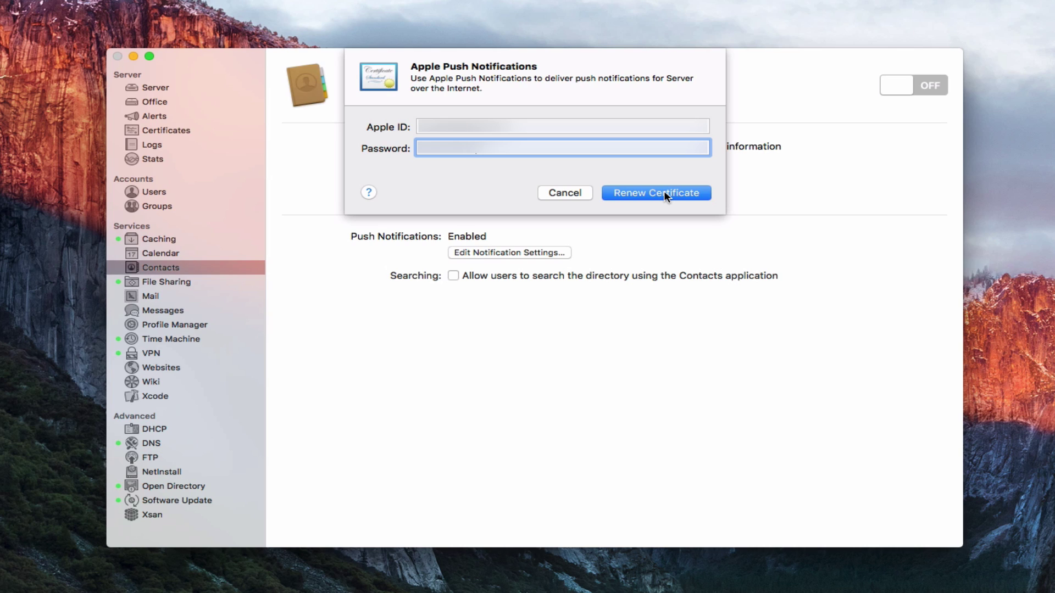
pyautogui.click(663, 192)
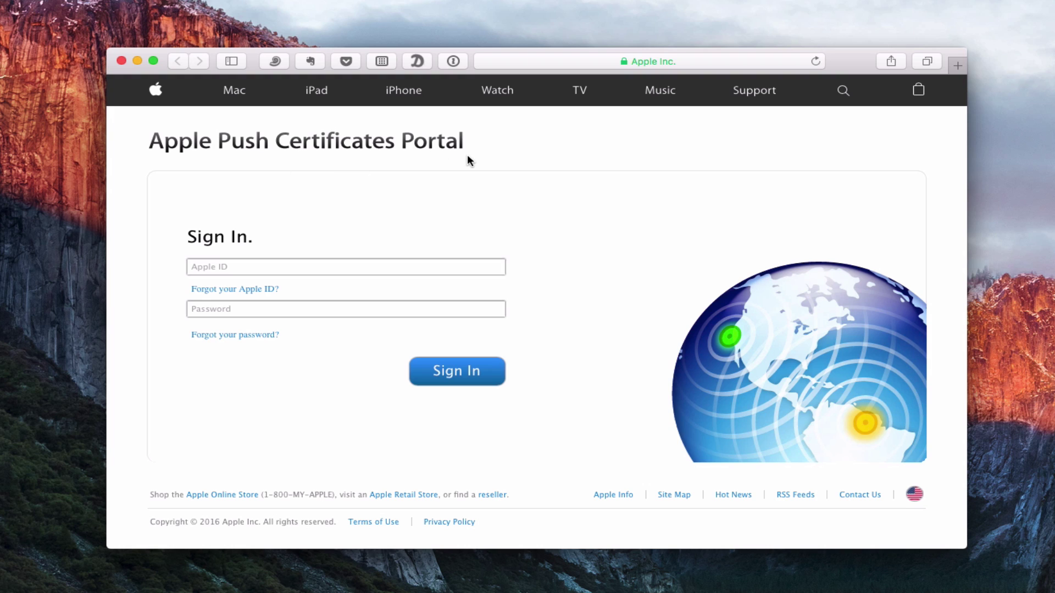
# Step: Sign in to the Apple Push Certificates Portal in the browser with the Apple ID and its password
pyautogui.click(211, 268)
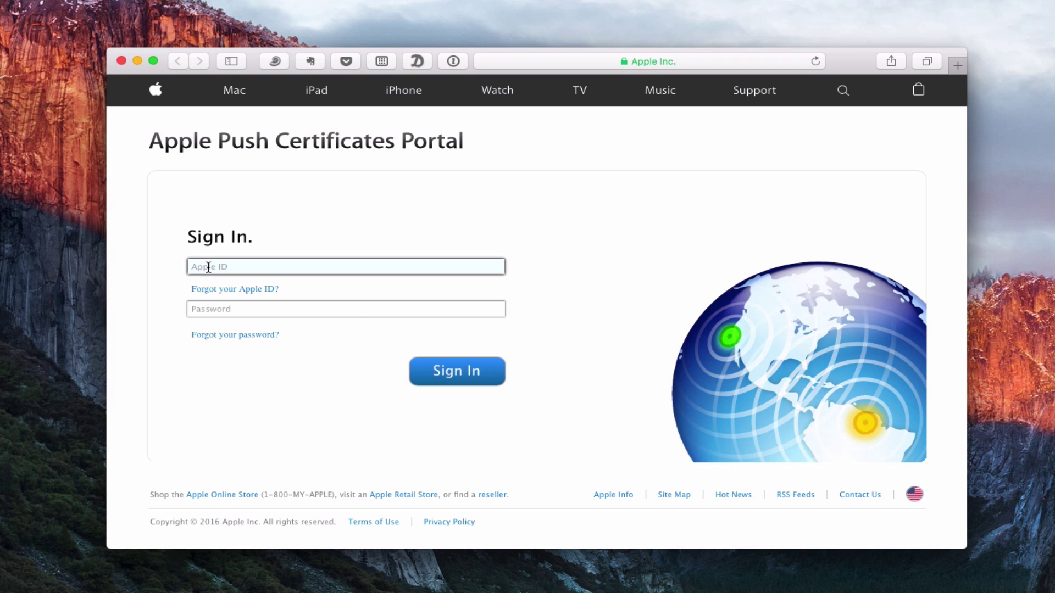
pyautogui.click(209, 267)
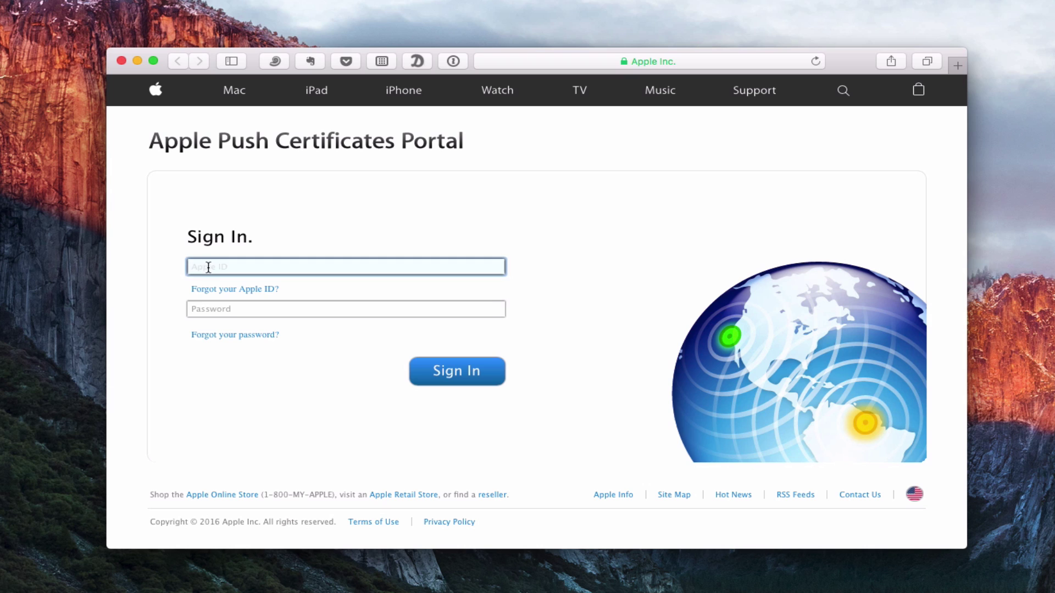
pyautogui.press('super+backslash')
pyautogui.click(455, 372)
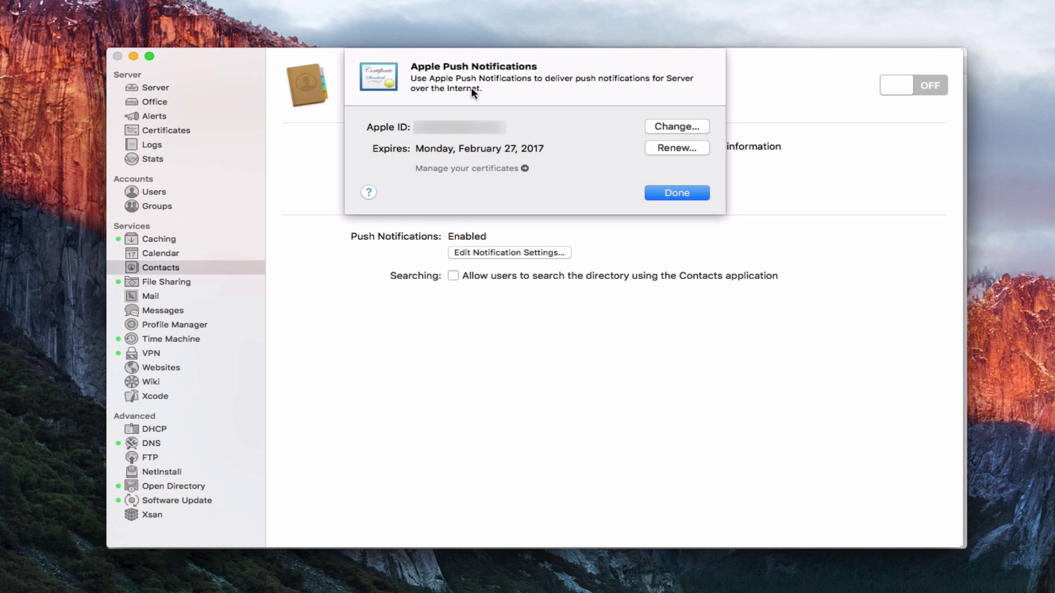
# Step: Close the push notification settings in Server and review the server-wide Apple Push Notifications setting
pyautogui.click(676, 194)
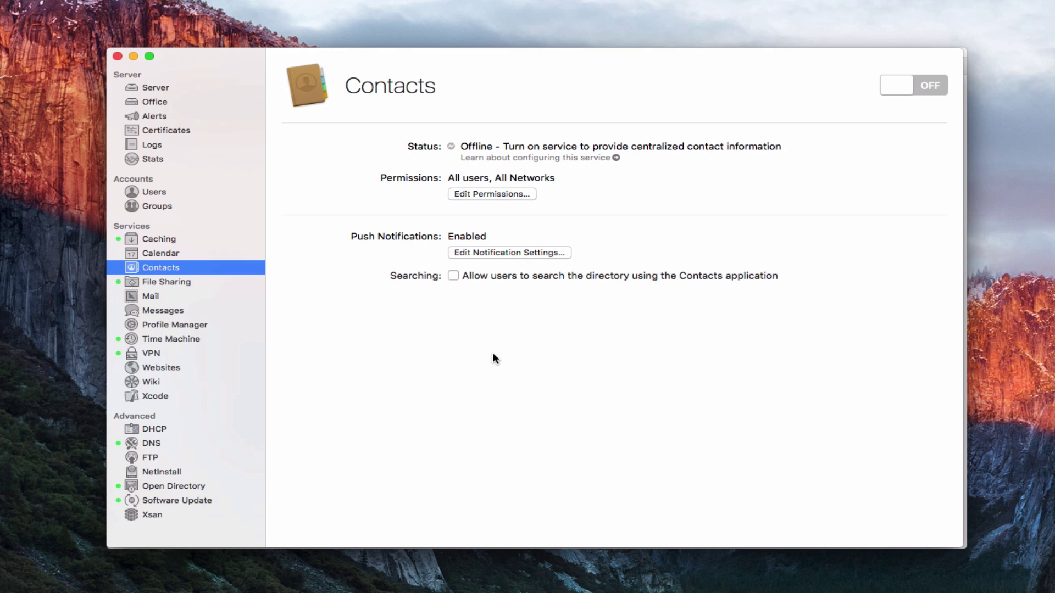
pyautogui.click(150, 88)
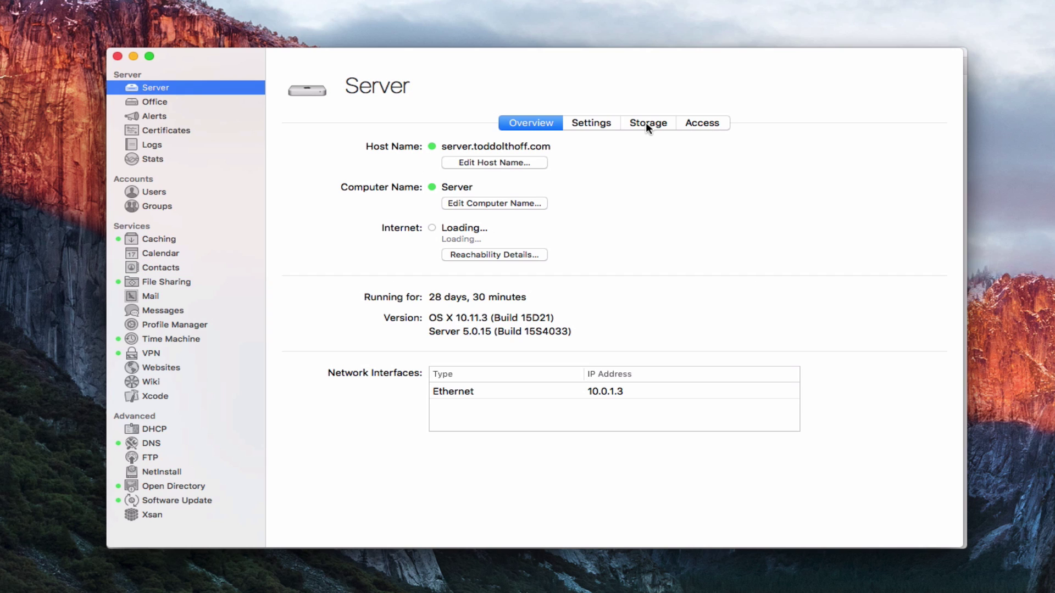
pyautogui.click(592, 123)
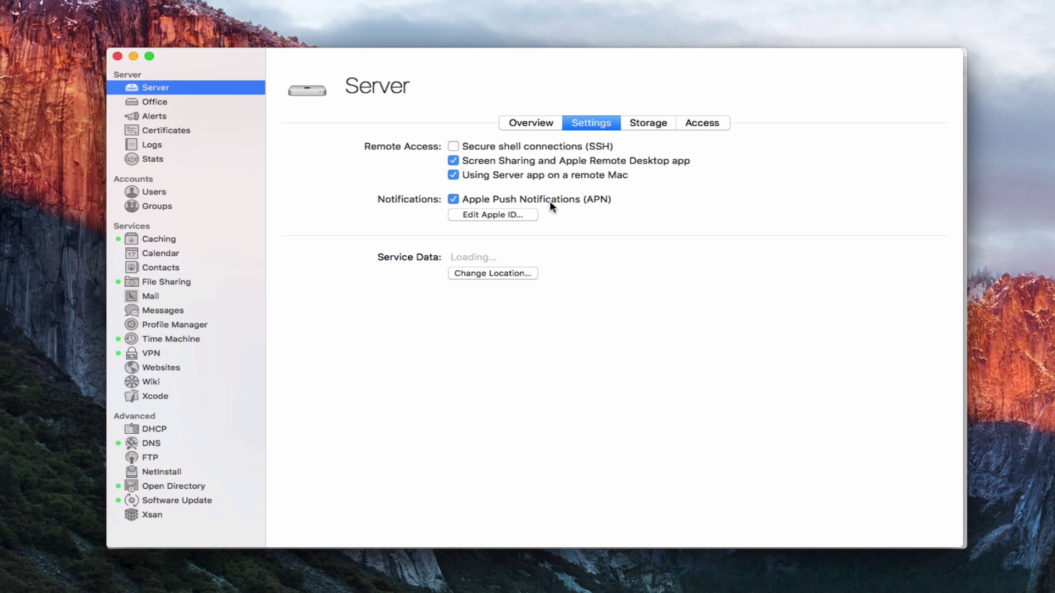
# Step: Allow users to search the directory with Contacts, and turn on the Contacts service with access from the Internet
pyautogui.click(156, 267)
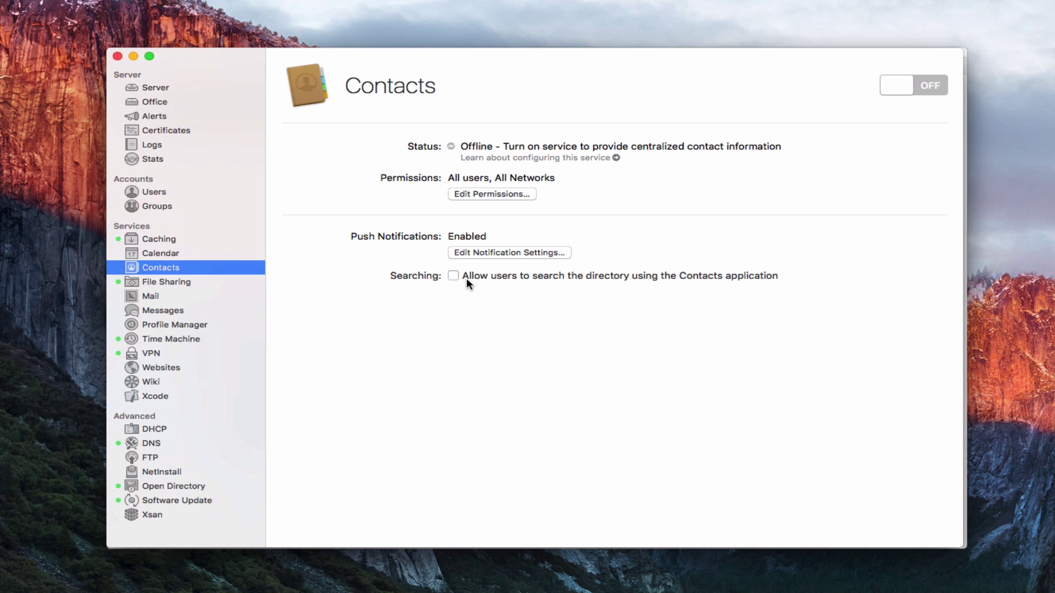
pyautogui.click(452, 275)
pyautogui.click(928, 85)
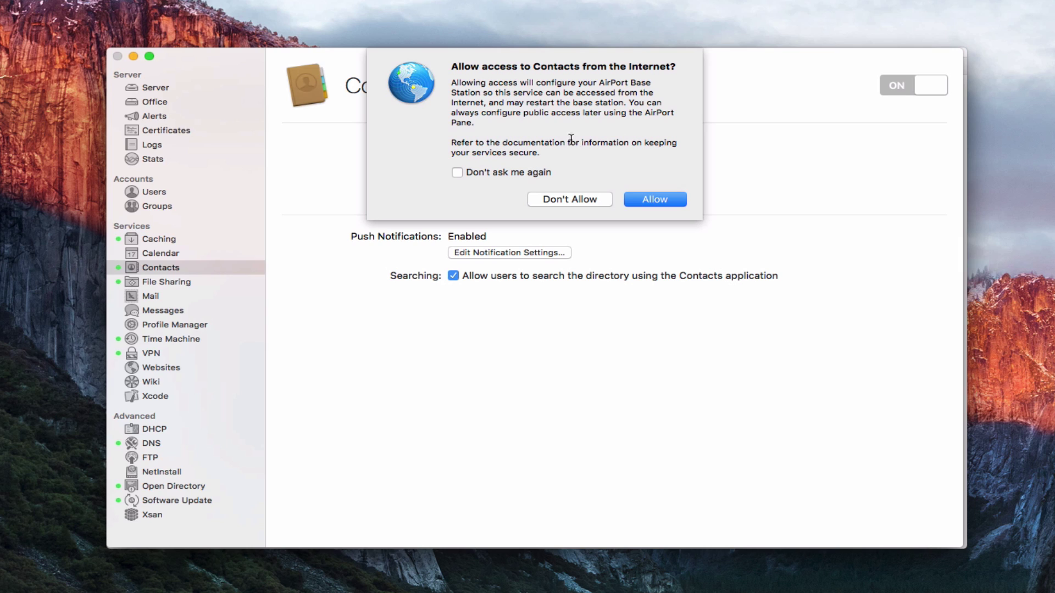
pyautogui.click(658, 204)
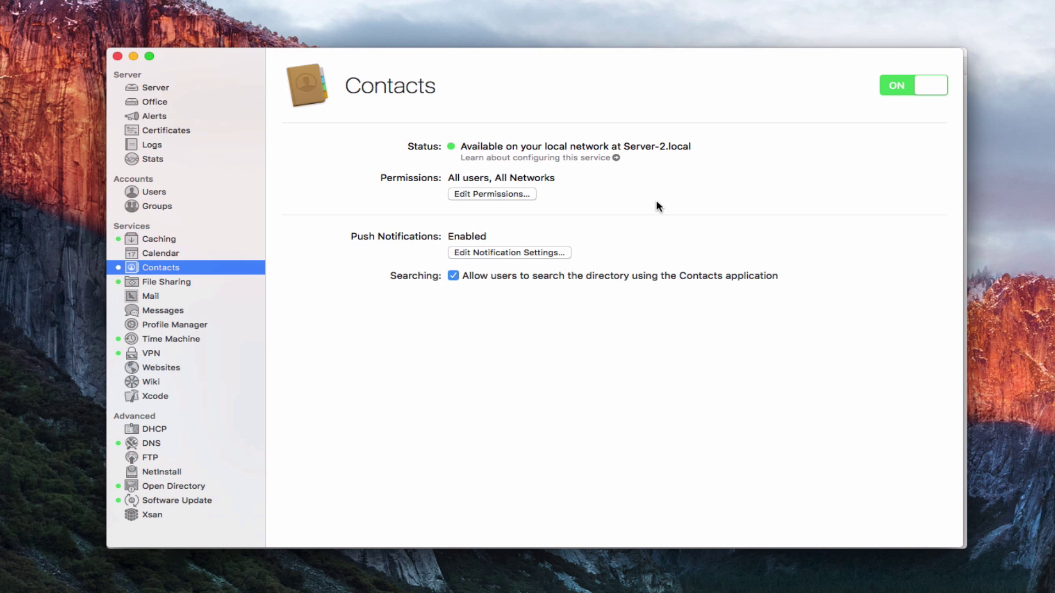
# Step: Check the Contacts entry among the Office base station's public services and return to the Contacts service
pyautogui.click(154, 103)
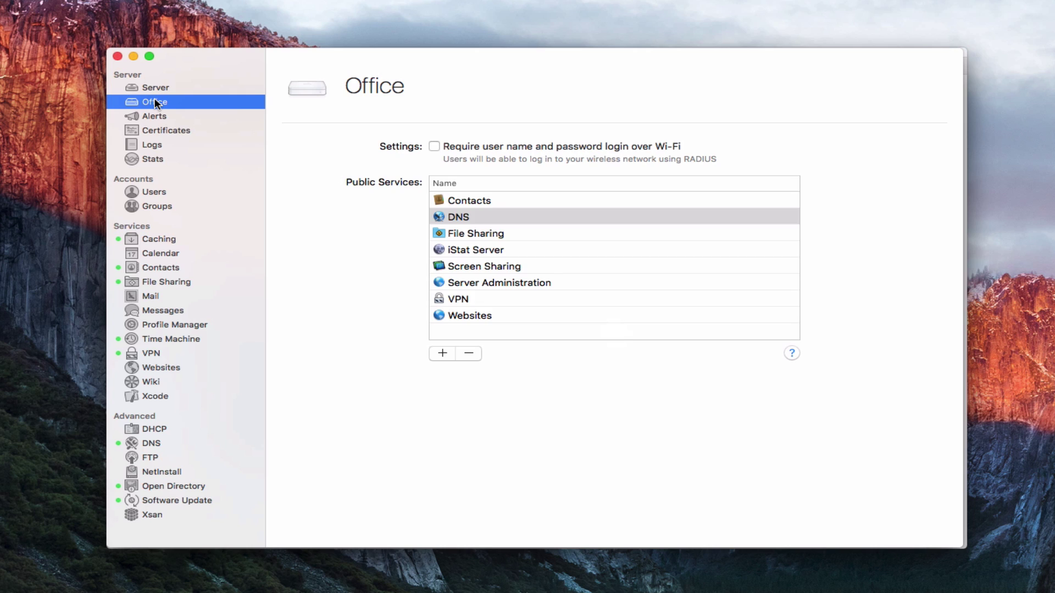
pyautogui.click(469, 200)
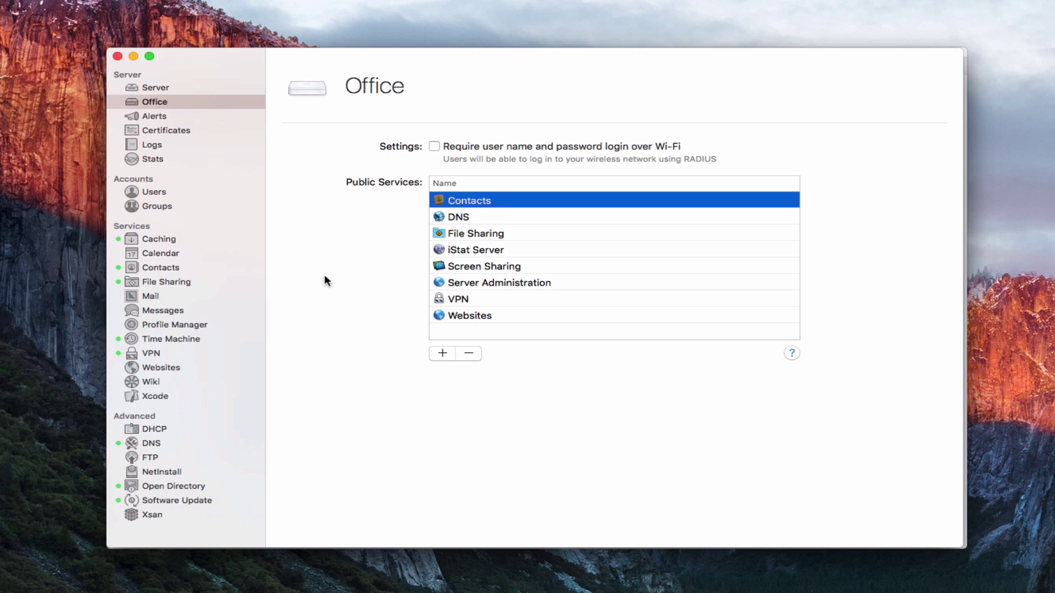
pyautogui.click(165, 268)
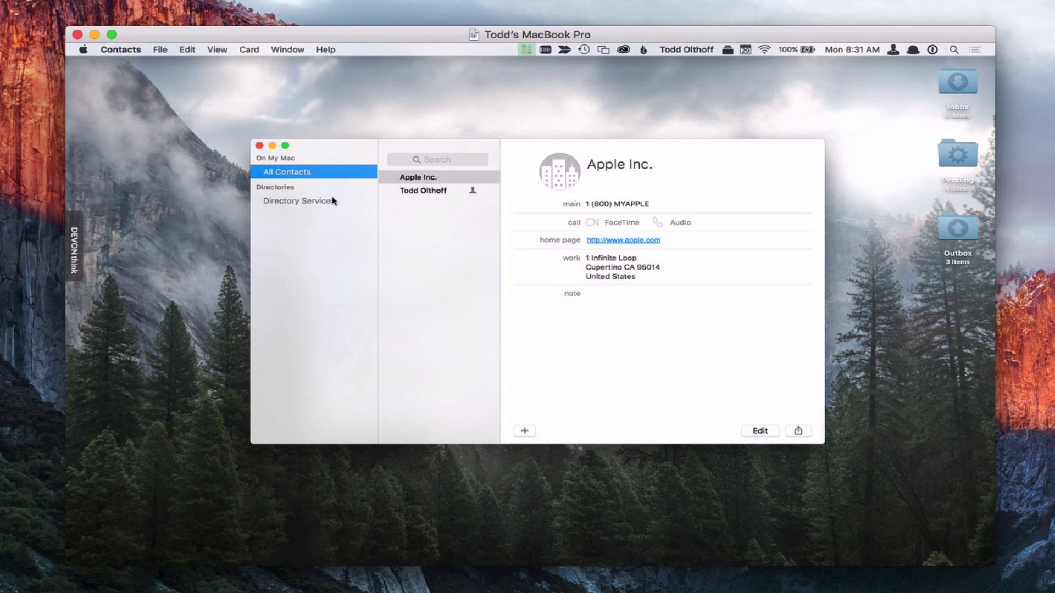
# Step: Switch to System Preferences on the client Mac and start adding an OS X Server account in Internet Accounts
pyautogui.moveTo(537, 562)
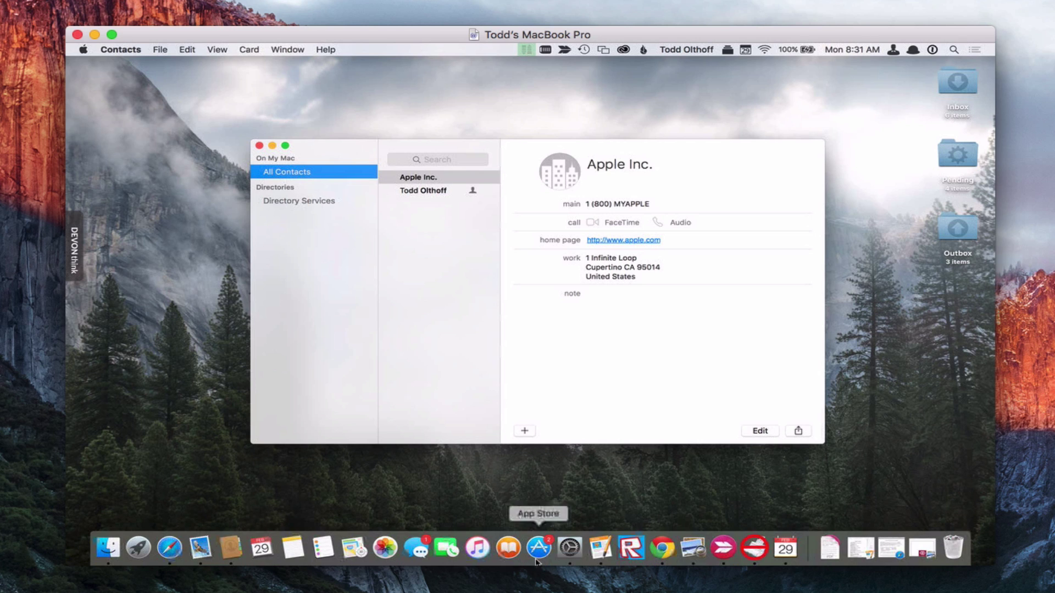
pyautogui.click(576, 550)
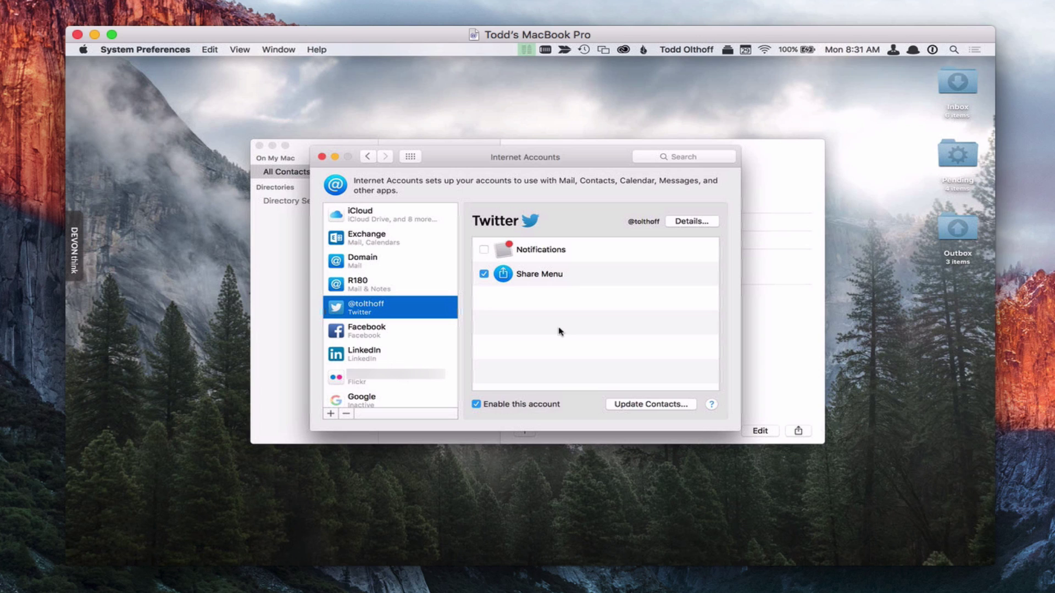
pyautogui.click(330, 414)
pyautogui.scroll(-5, 585, 351)
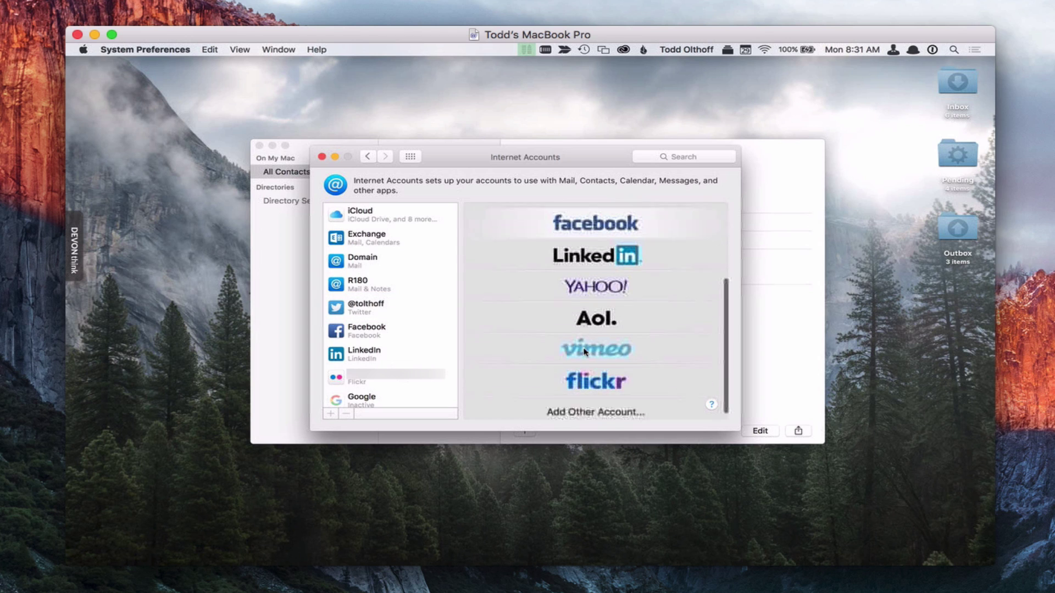
pyautogui.click(595, 410)
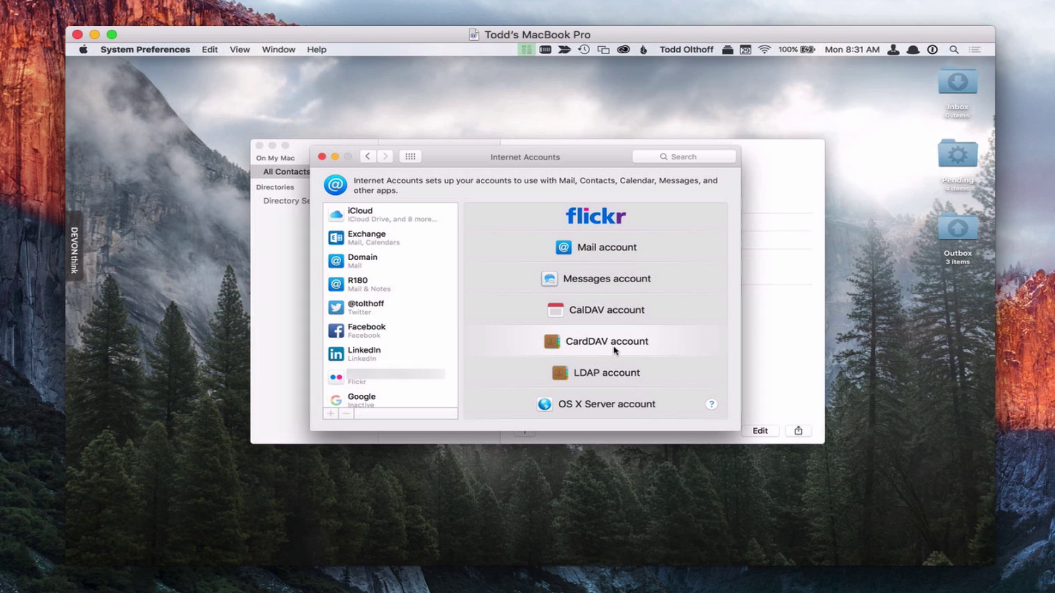
pyautogui.click(586, 409)
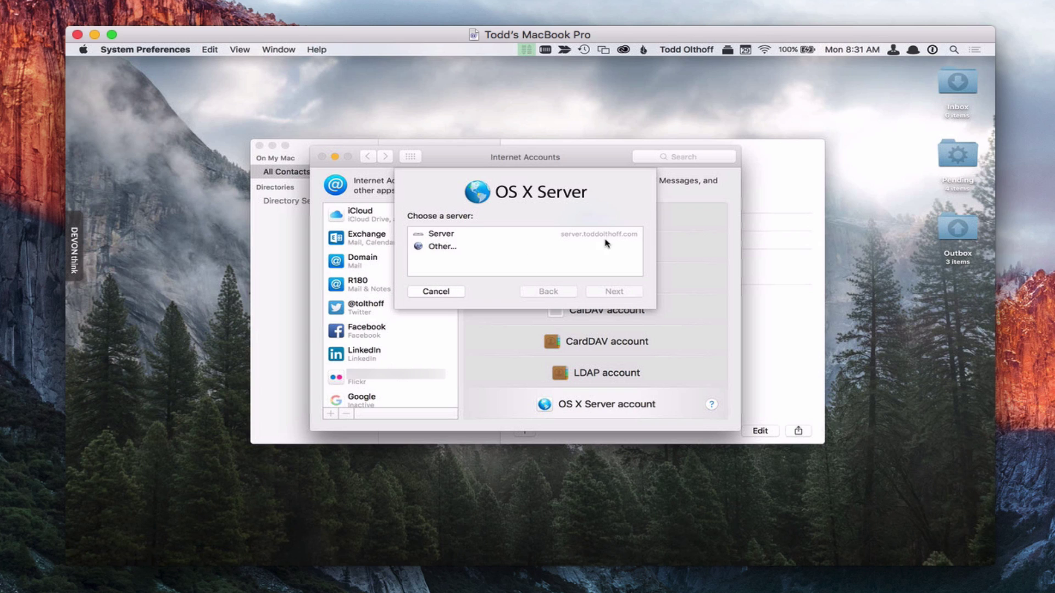
# Step: Choose the server named Server and sign in with the account's user name and password
pyautogui.click(439, 235)
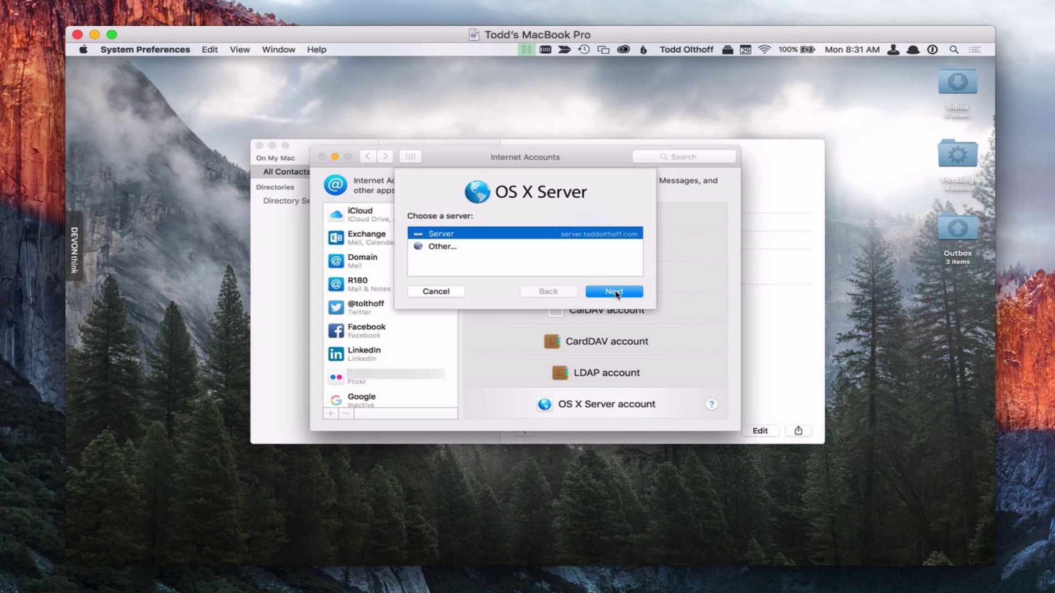
pyautogui.click(615, 292)
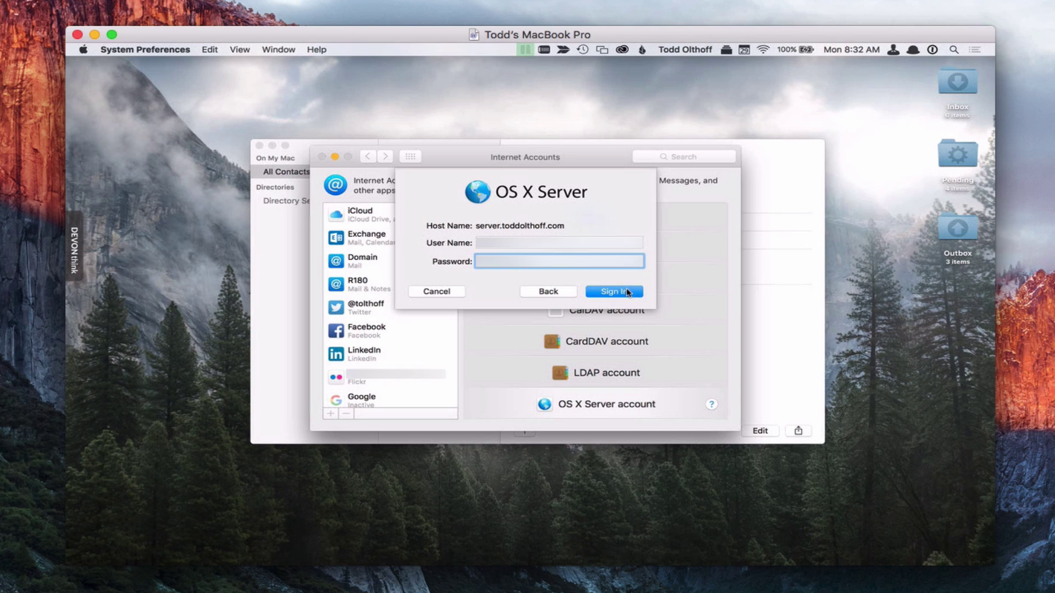
pyautogui.click(625, 292)
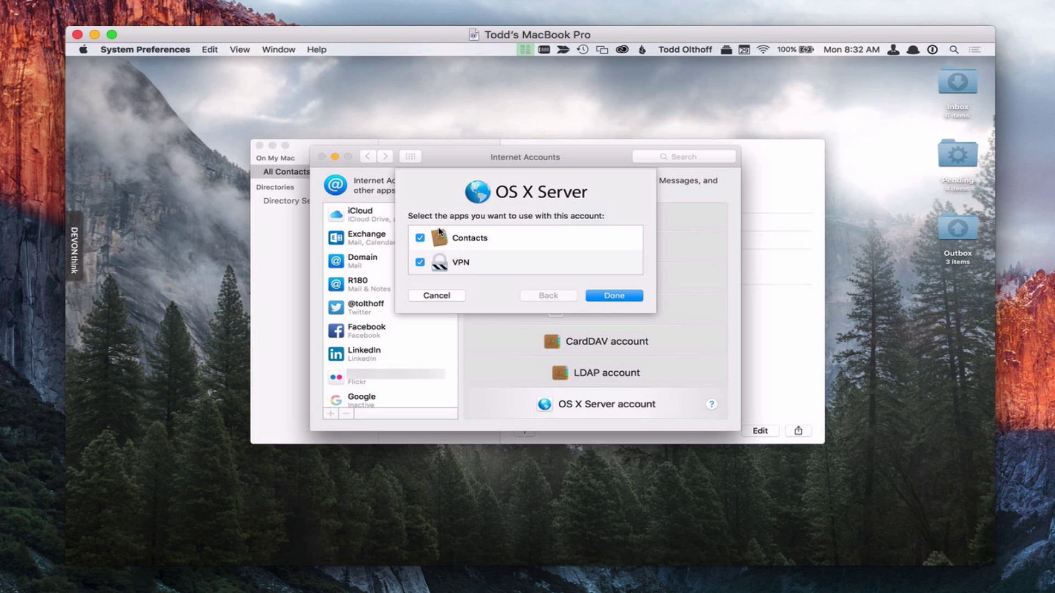
# Step: Finish adding the OS X Server account with Contacts enabled and VPN excluded, and close System Preferences
pyautogui.click(419, 264)
pyautogui.click(613, 296)
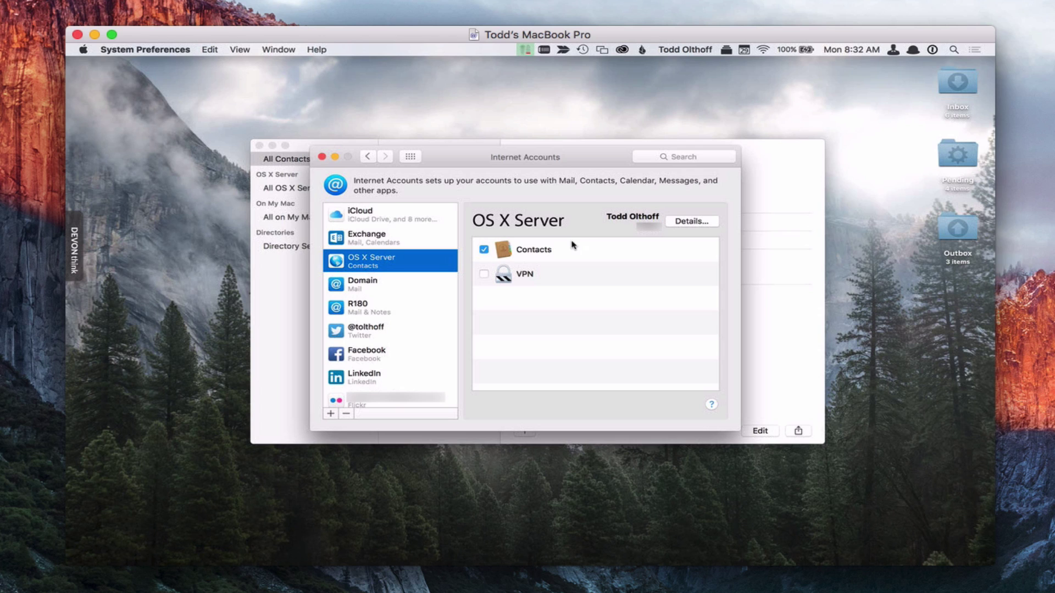
pyautogui.click(322, 157)
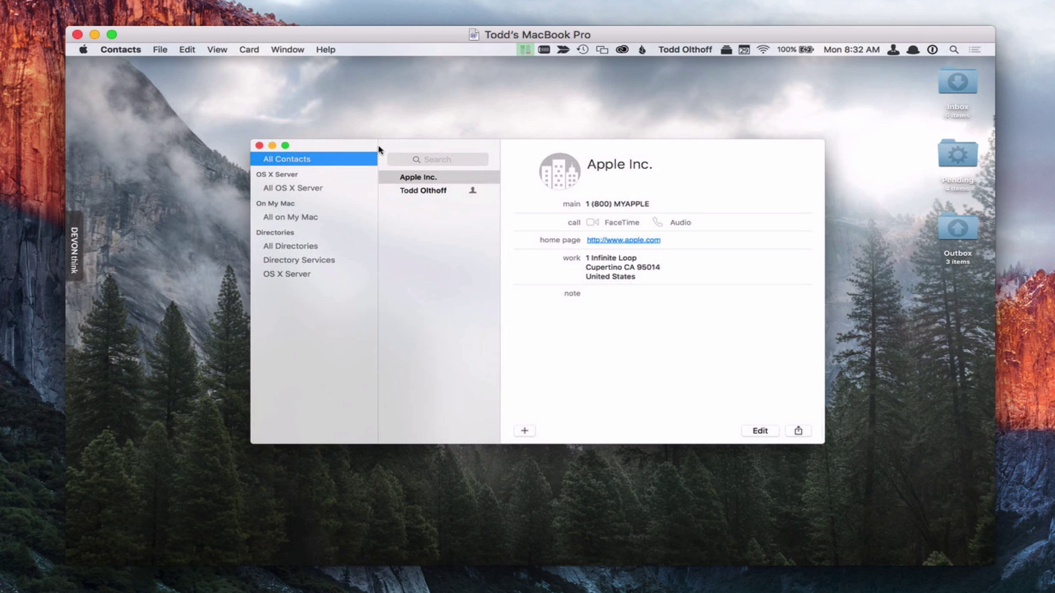
# Step: View the OS X Server contacts group in Contacts, and search the OS X Server directory for a user by first name
pyautogui.click(286, 193)
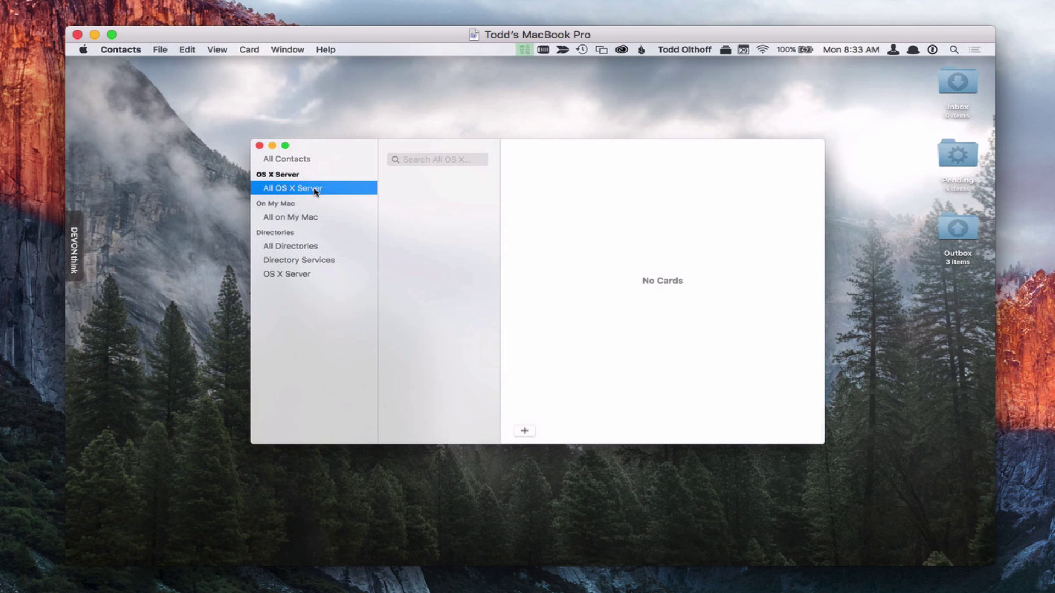
pyautogui.click(298, 276)
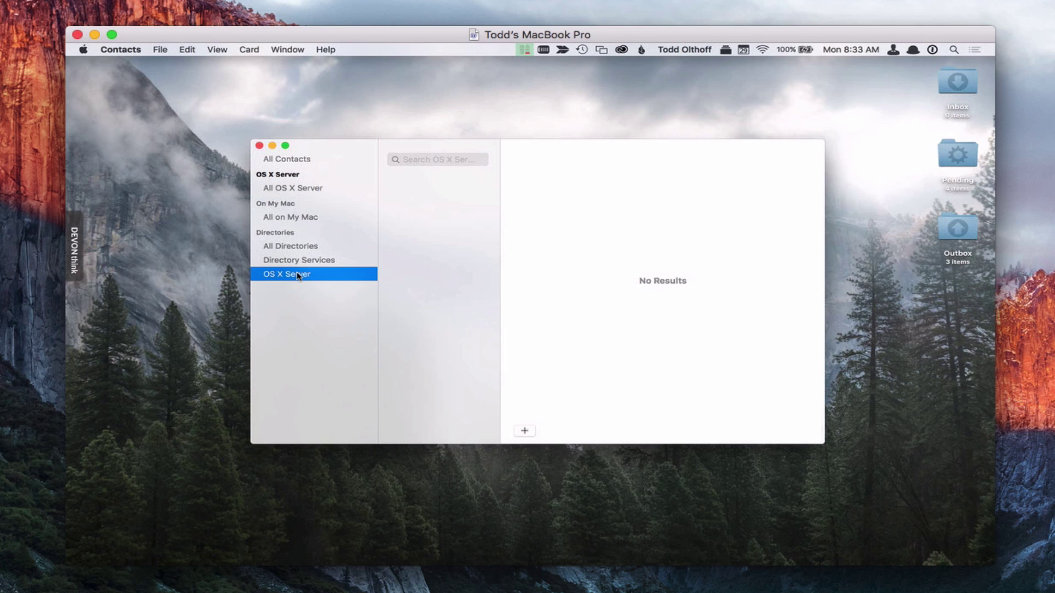
pyautogui.click(409, 160)
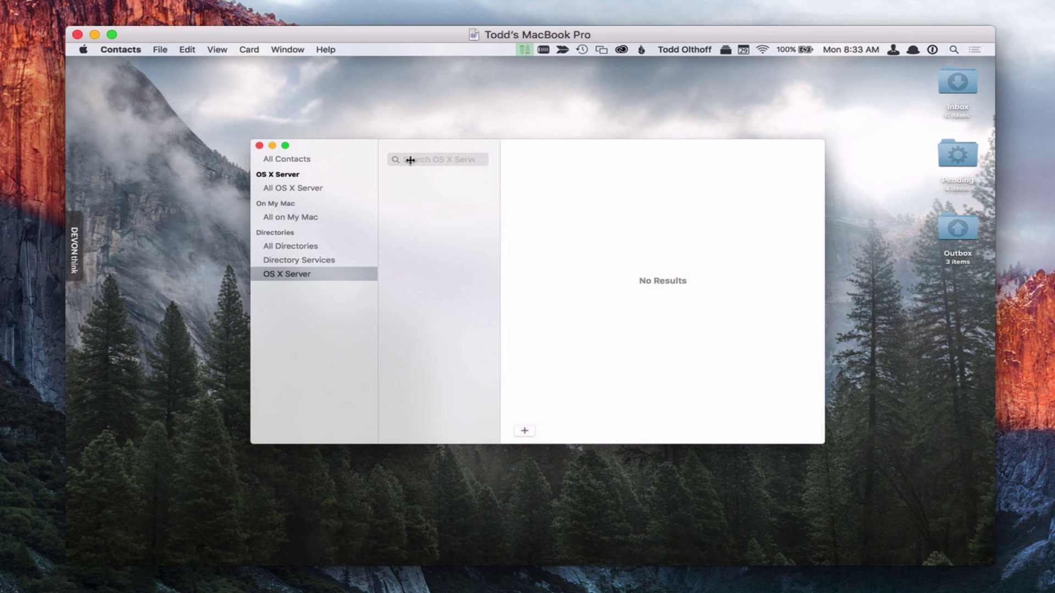
pyautogui.write('jo')
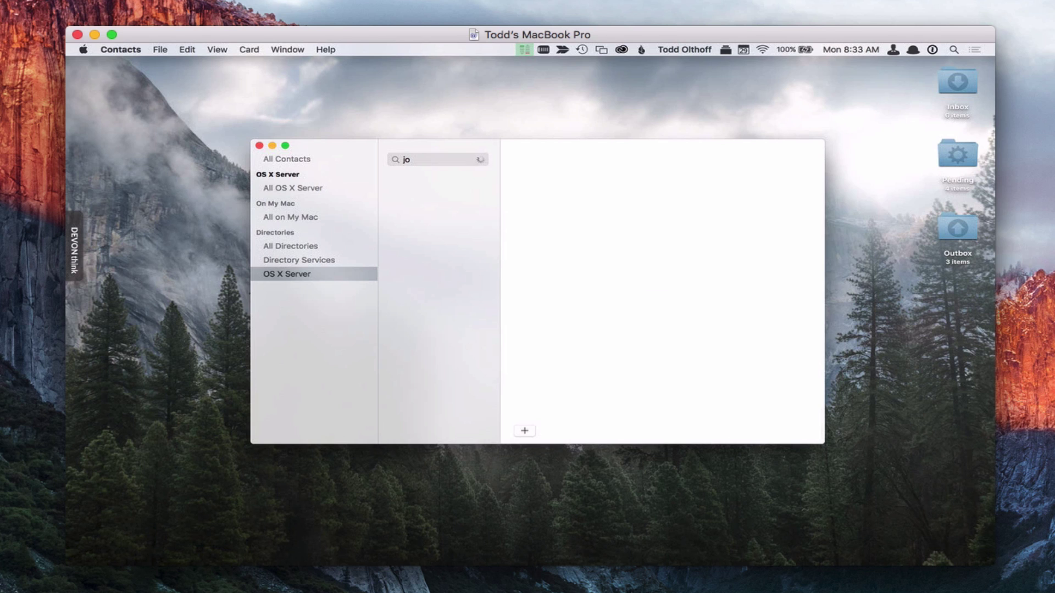
pyautogui.write('hn')
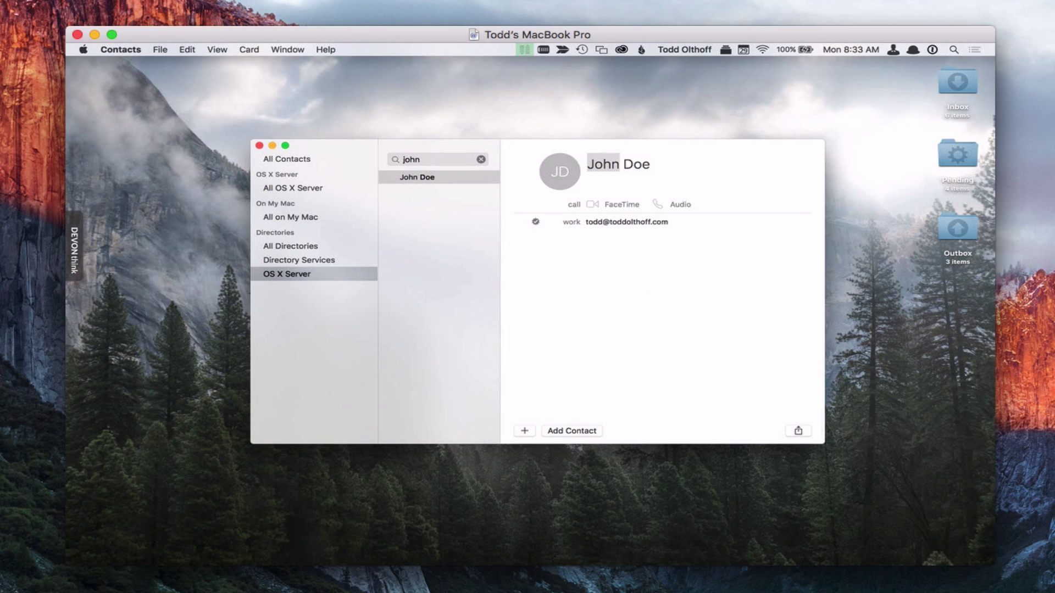
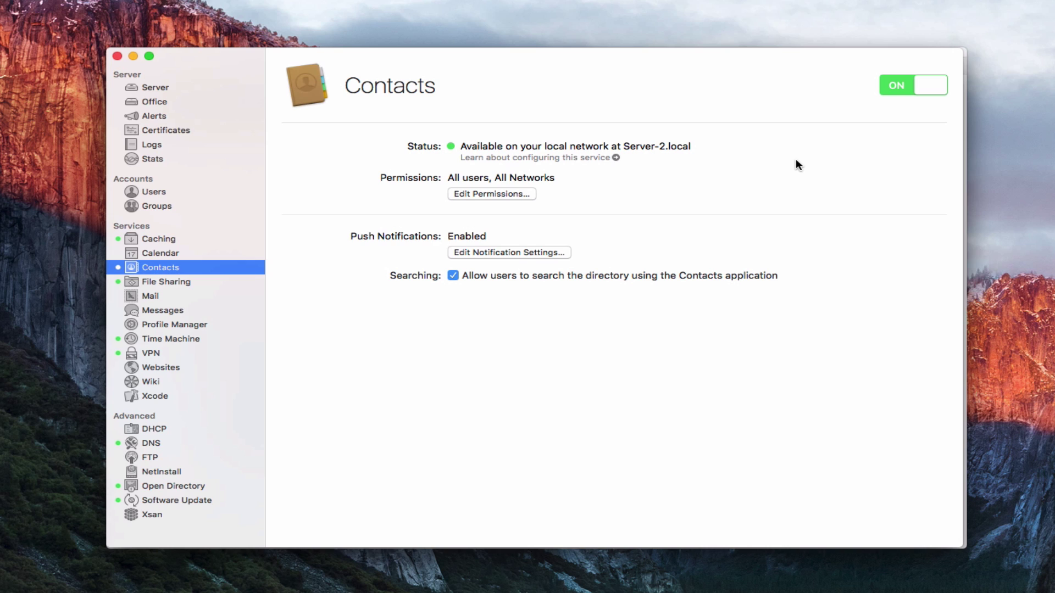
# Step: Switch to the Server app and start a new user in the Local Network Directory with the full name Shared Contacts
pyautogui.click(145, 192)
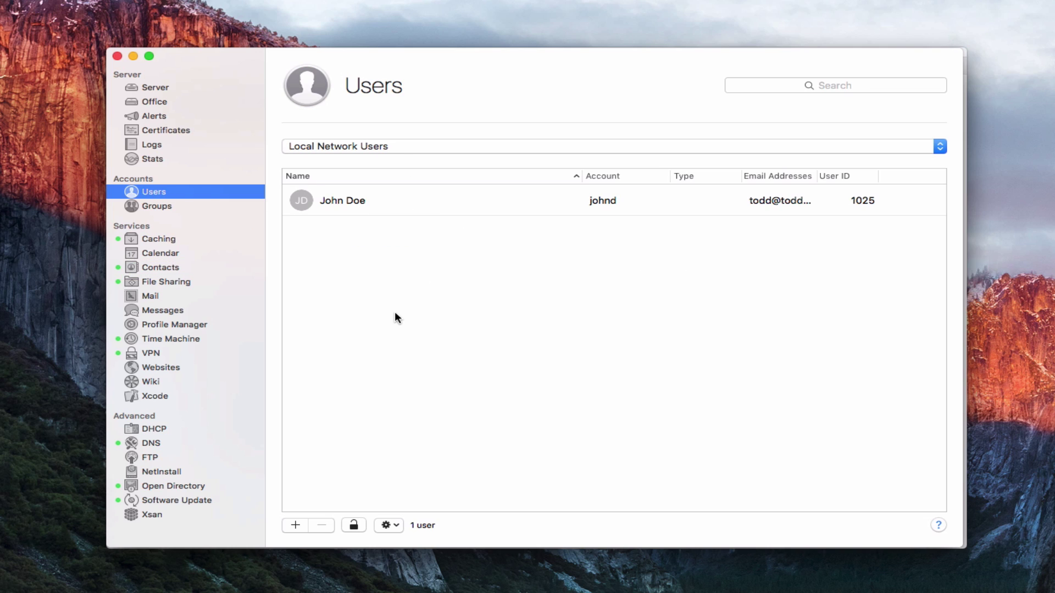
pyautogui.click(295, 524)
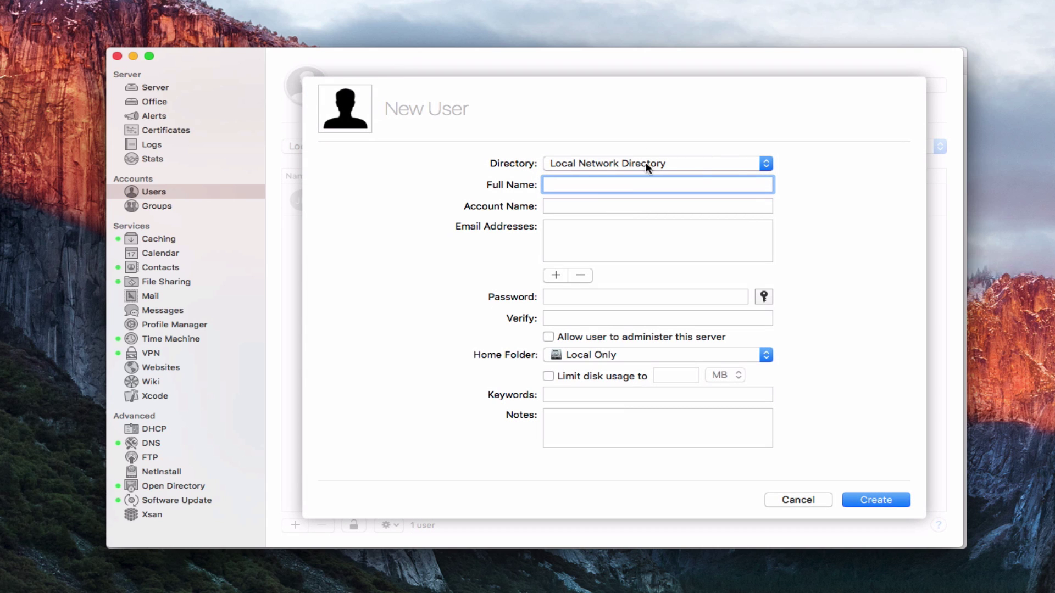
pyautogui.click(771, 163)
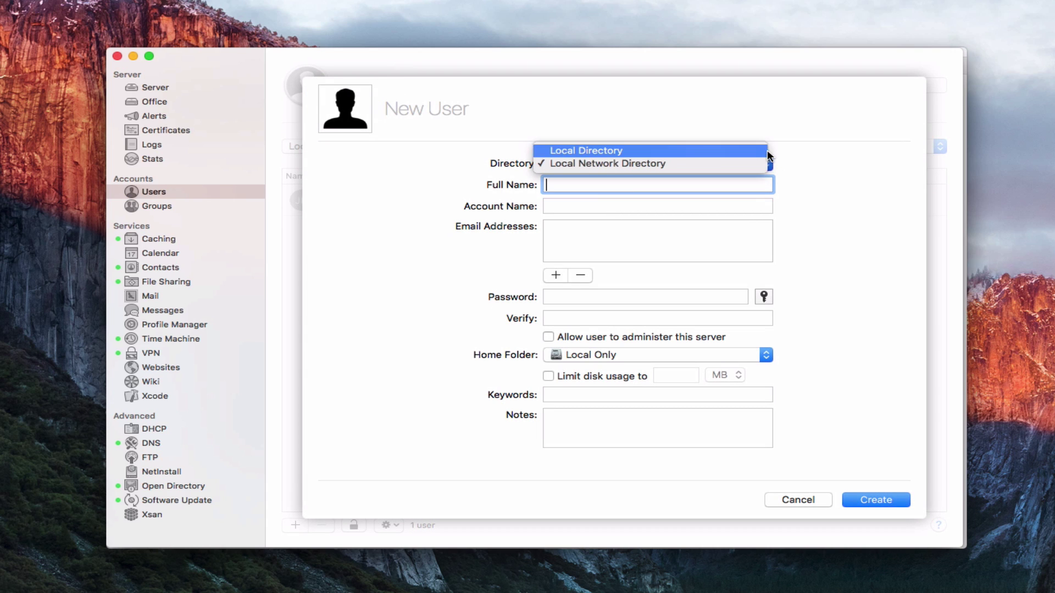
pyautogui.click(813, 166)
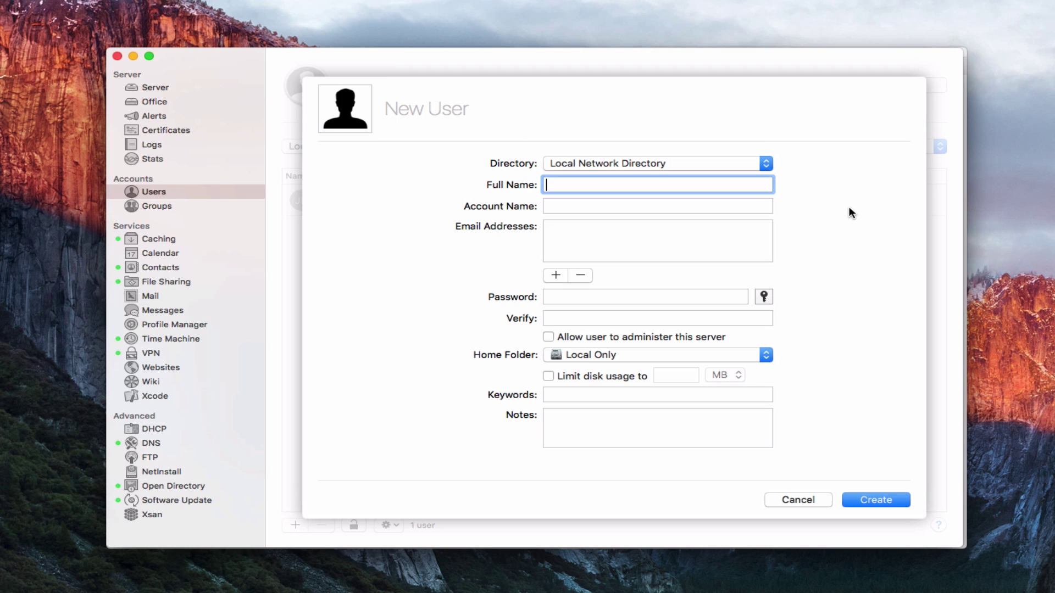
pyautogui.write('Shared')
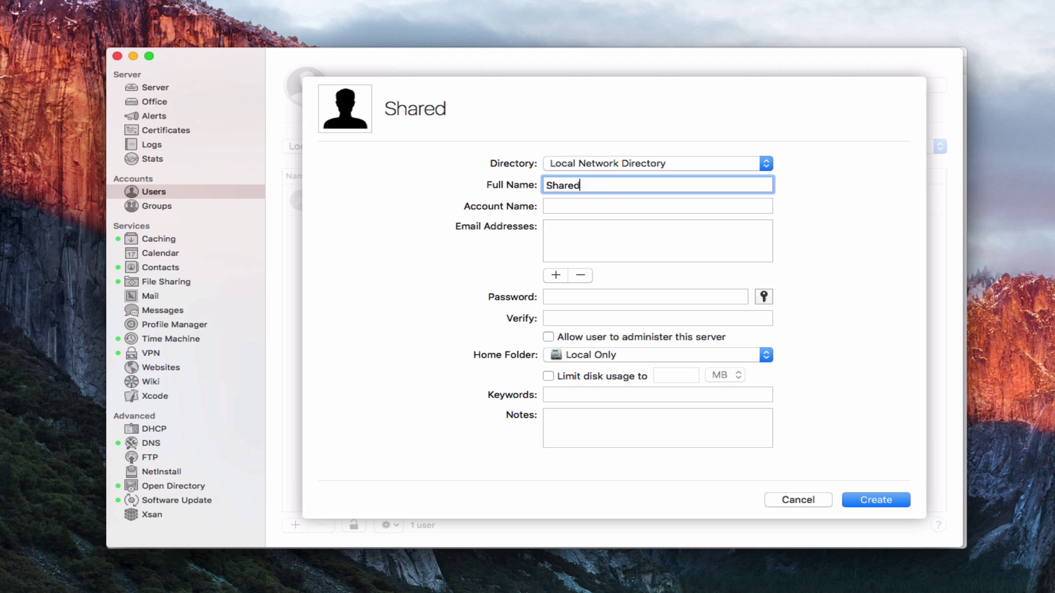
pyautogui.write(' Contacts')
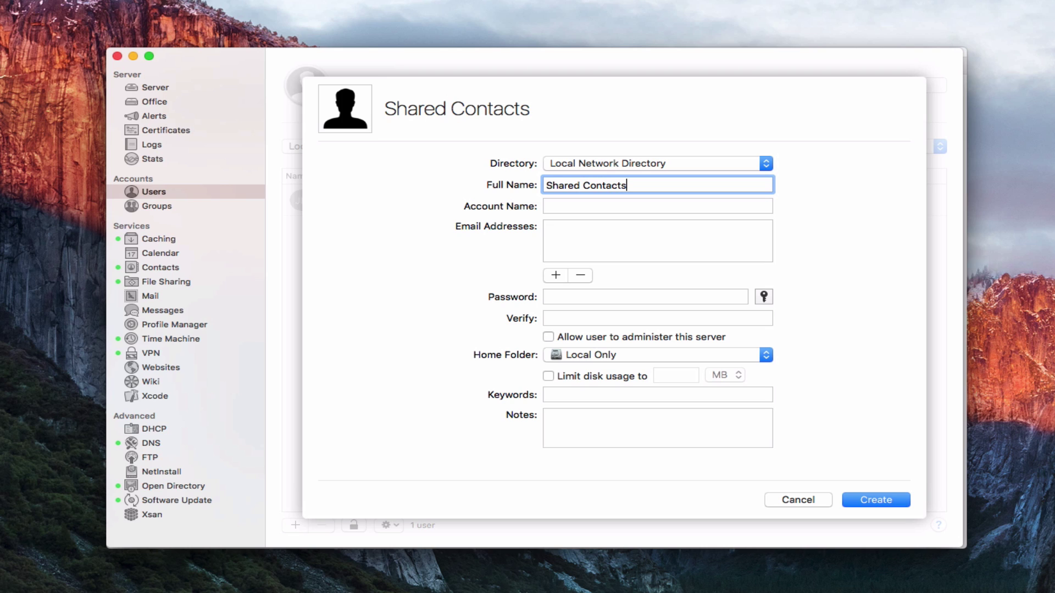
pyautogui.press('Tab')
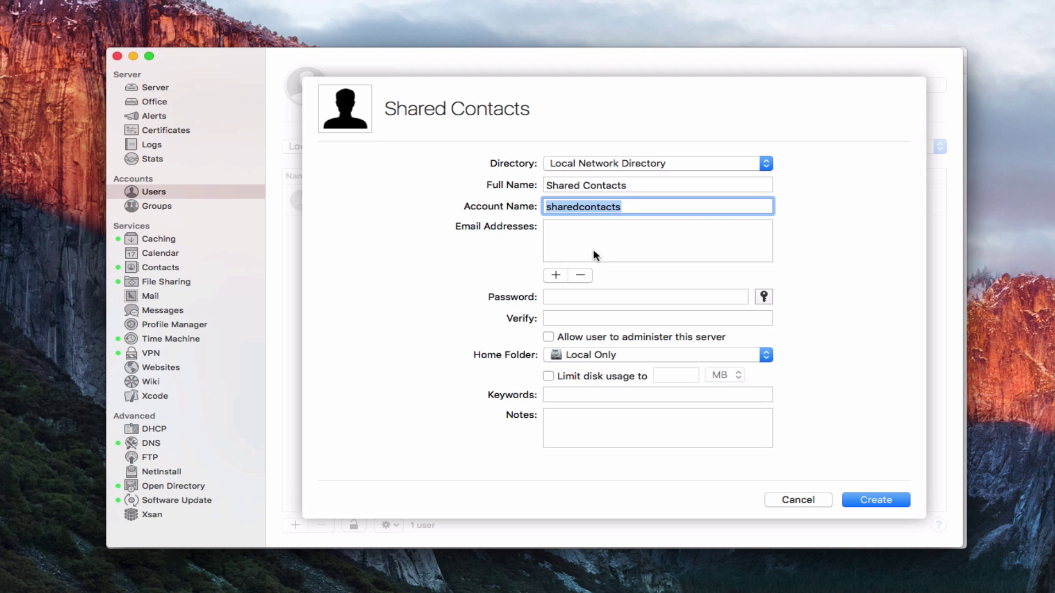
# Step: Enter and verify the account password for the new Shared Contacts user
pyautogui.click(566, 297)
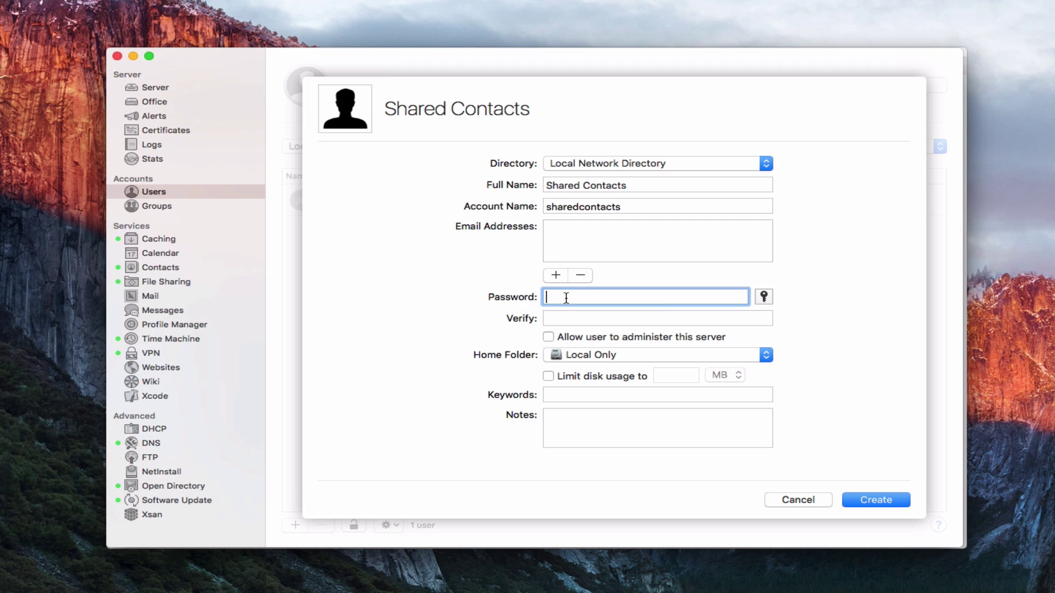
pyautogui.write('••••••••••••')
pyautogui.press('Tab')
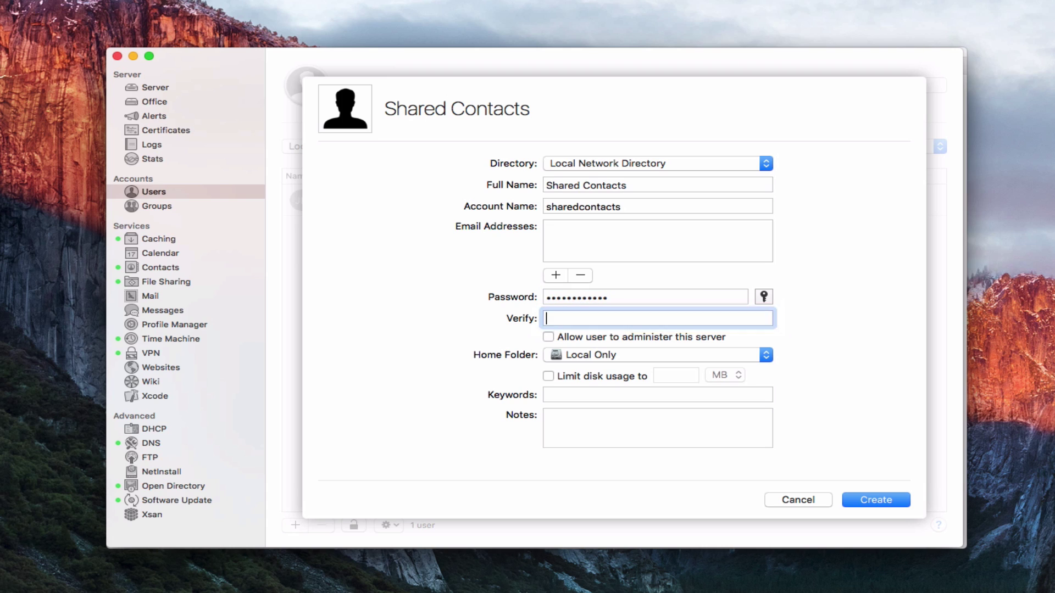
pyautogui.write('••••••••••••')
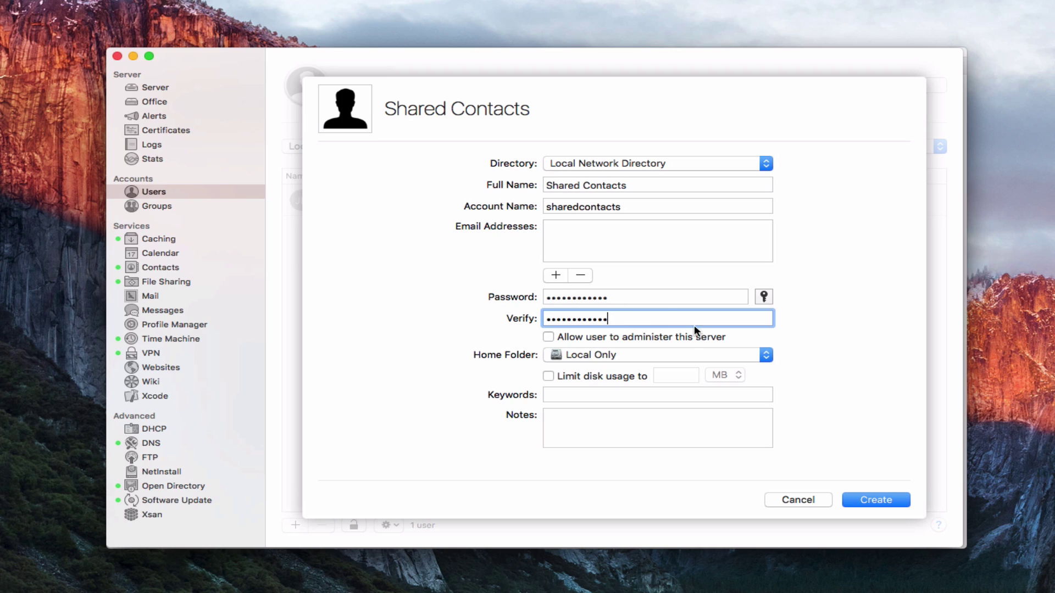
# Step: Create the Shared Contacts user with its home folder set to None - Services Only, and return to the Contacts service
pyautogui.click(769, 354)
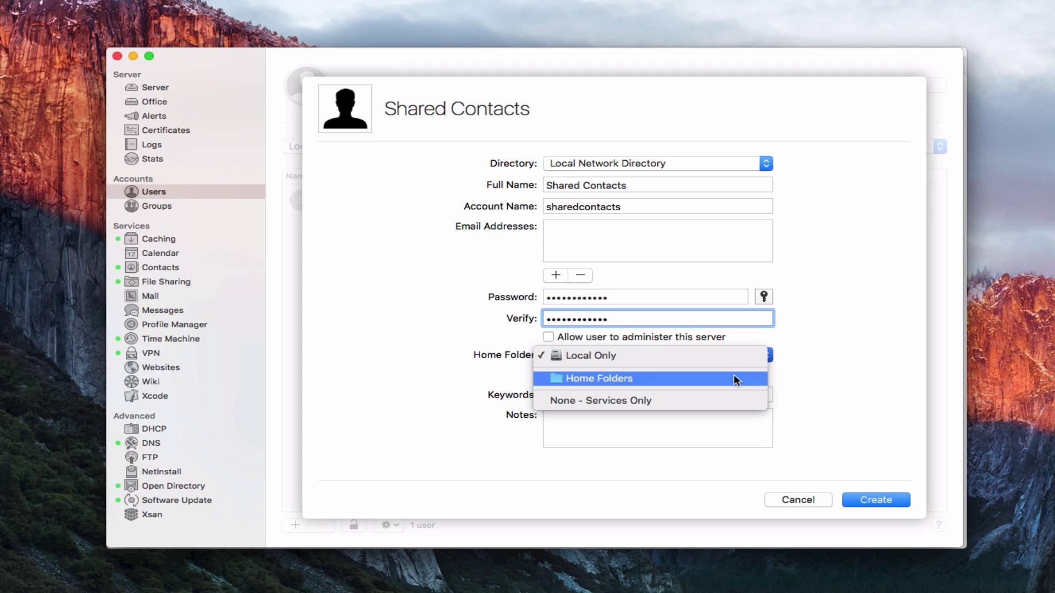
pyautogui.click(721, 398)
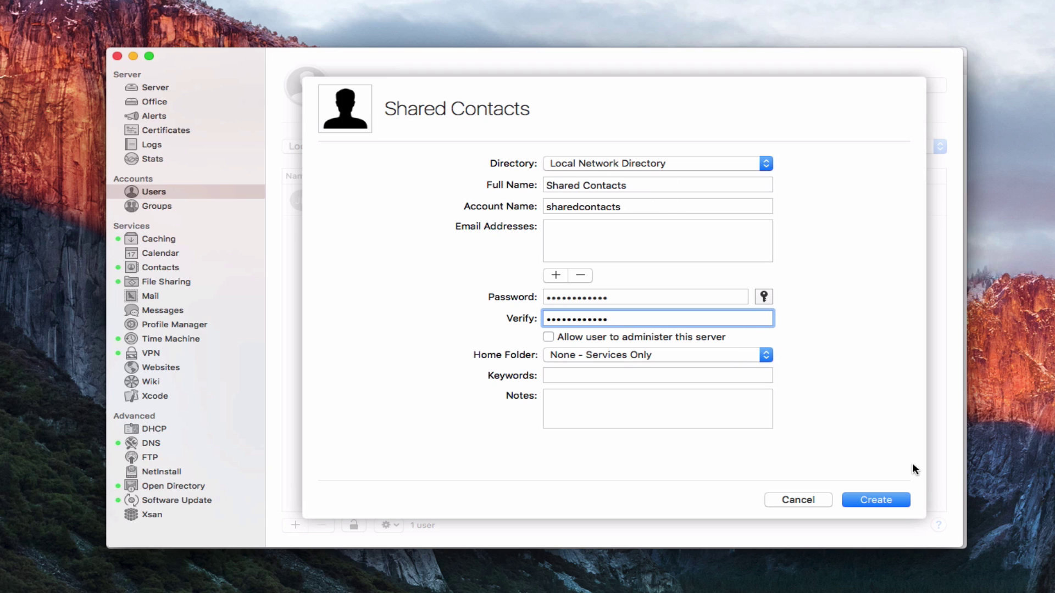
pyautogui.click(872, 498)
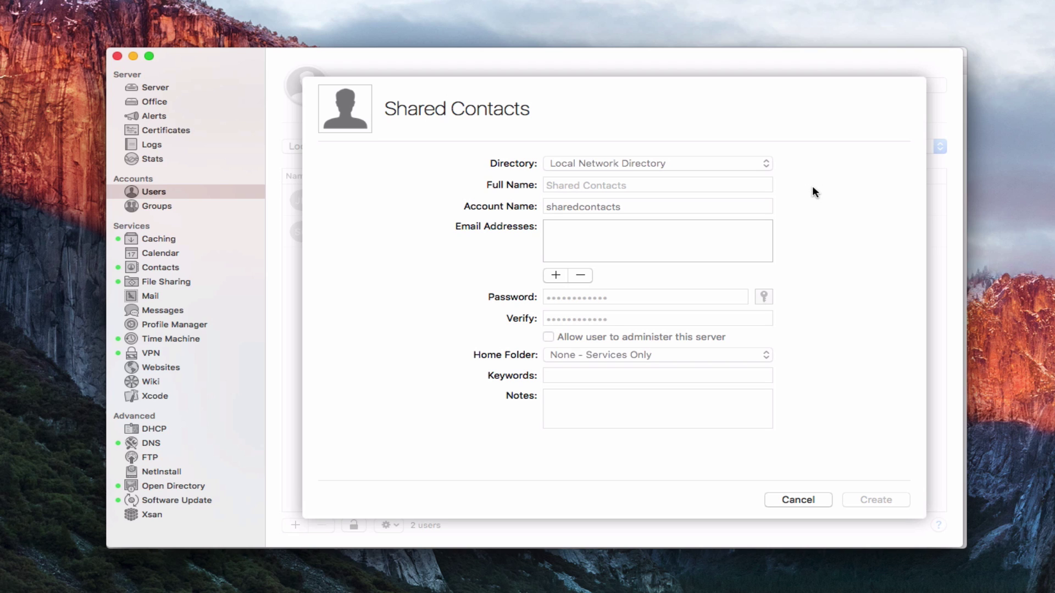
pyautogui.press('Return')
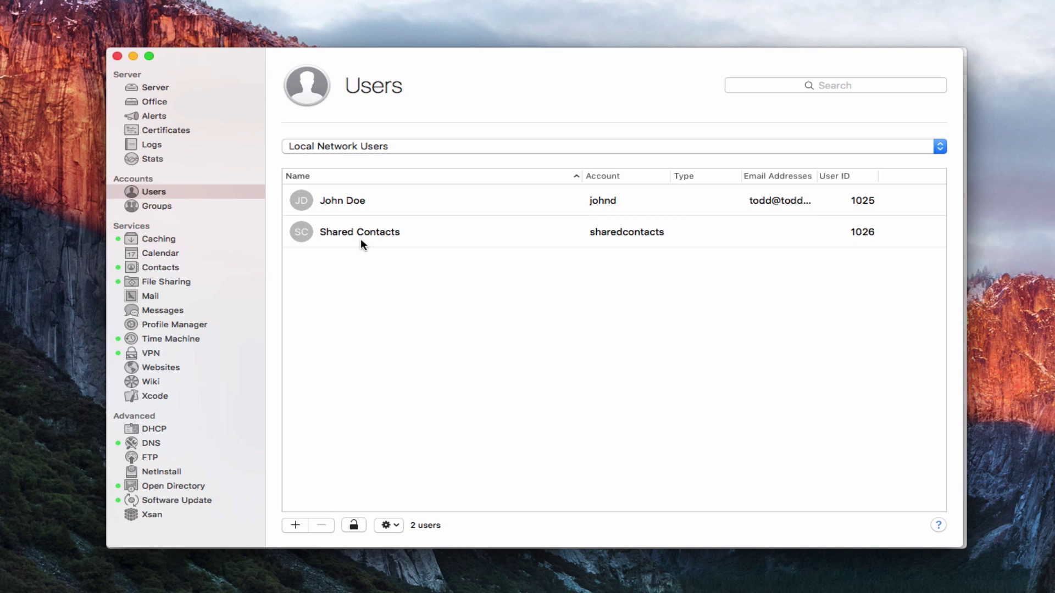
pyautogui.click(162, 268)
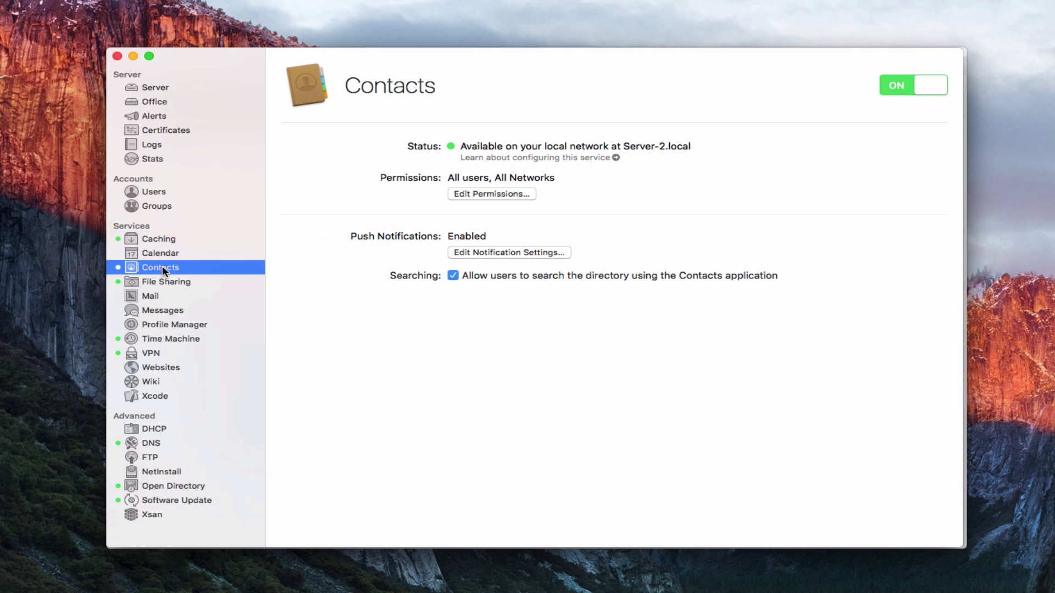